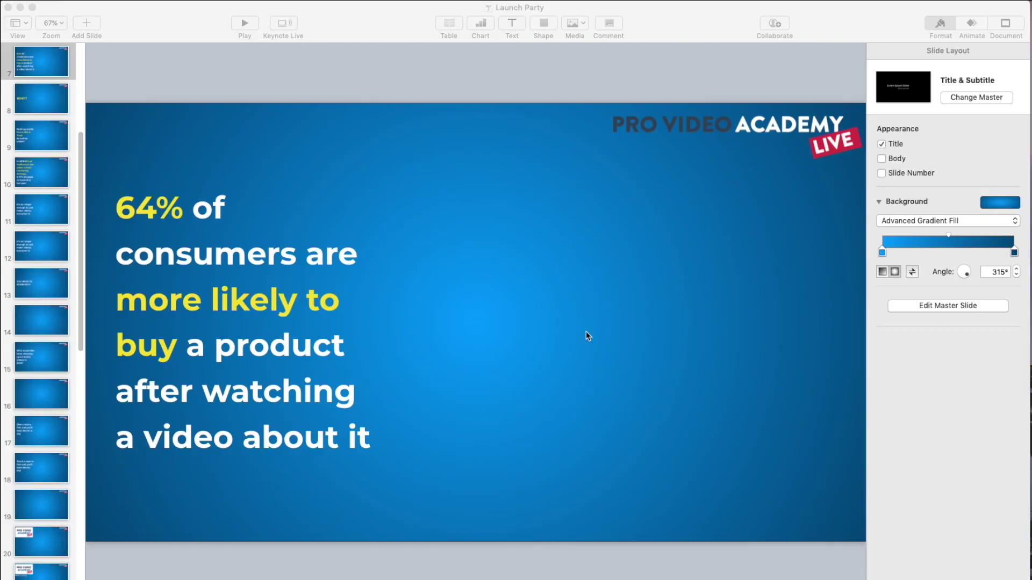
Browse slides 11 to 25 in the navigator and settle on slide 10's 2019 video-marketing statistic
{"action": "left_click", "coordinate": [50, 217]}
{"action": "left_click", "coordinate": [48, 355]}
{"action": "scroll", "coordinate": [37, 425], "scroll_direction": "down", "scroll_amount": 7}
{"action": "left_click", "coordinate": [44, 354]}
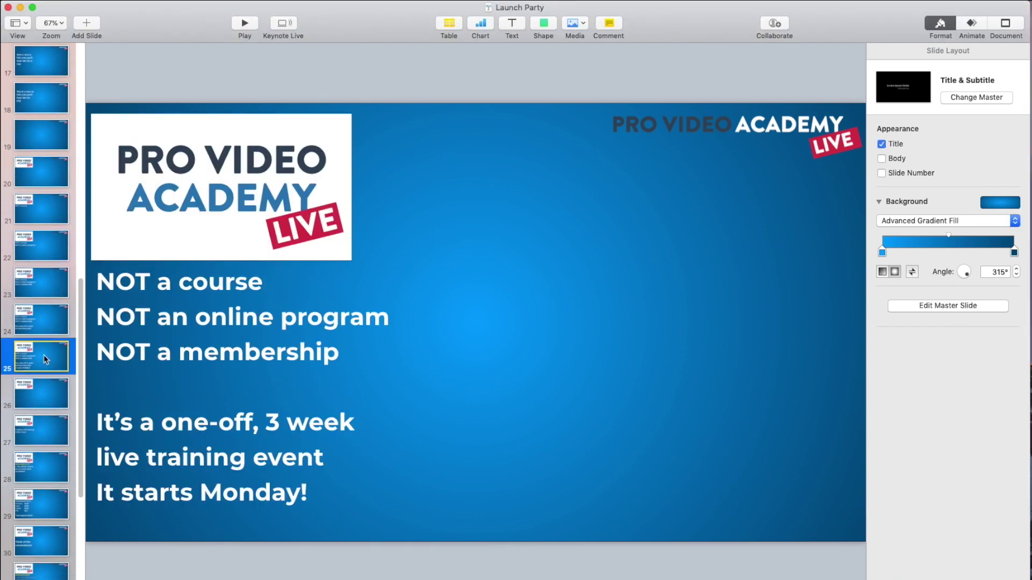
{"action": "left_click", "coordinate": [46, 322]}
{"action": "left_click", "coordinate": [43, 277]}
{"action": "left_click", "coordinate": [44, 245]}
{"action": "scroll", "coordinate": [49, 247], "scroll_direction": "up", "scroll_amount": 10}
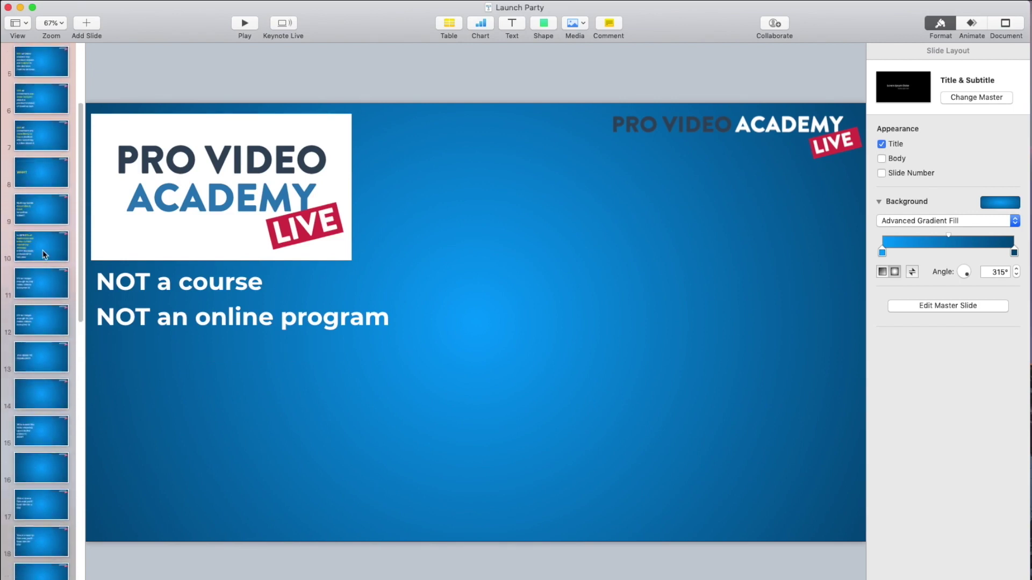
{"action": "left_click", "coordinate": [45, 254]}
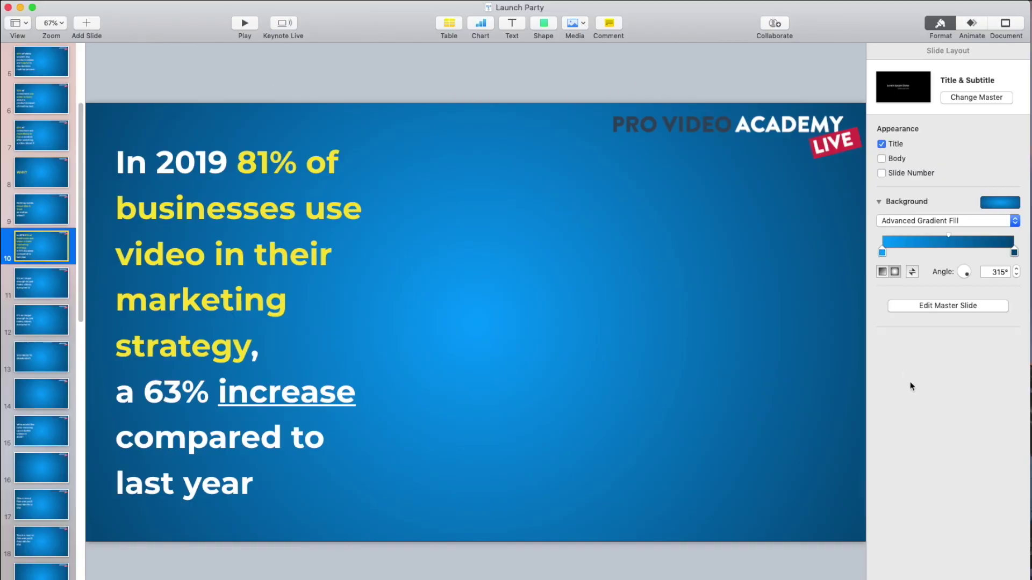
In the Document inspector, confirm Widescreen (16:9) as the slide size
{"action": "left_click", "coordinate": [1004, 24]}
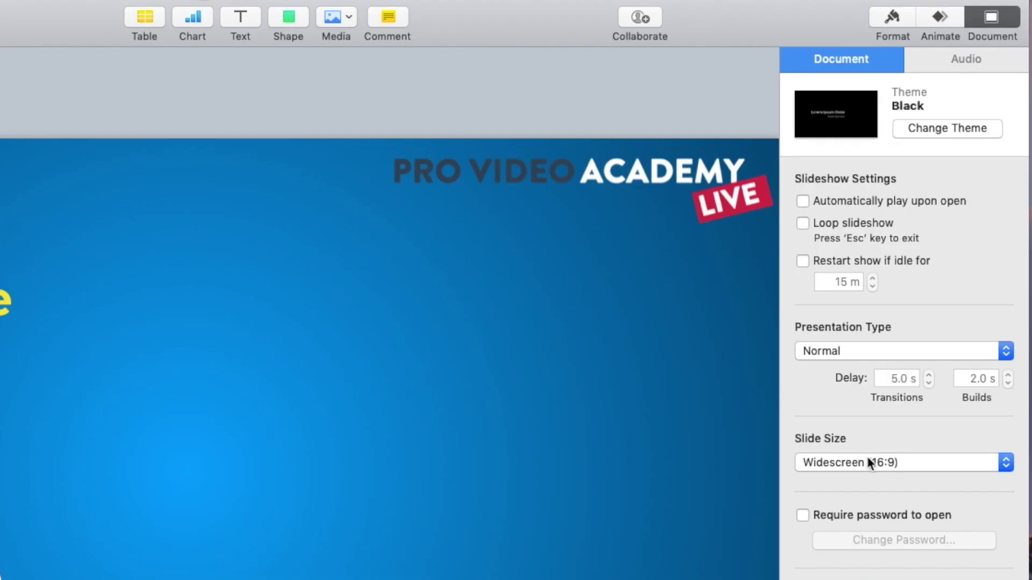
{"action": "left_click", "coordinate": [924, 311]}
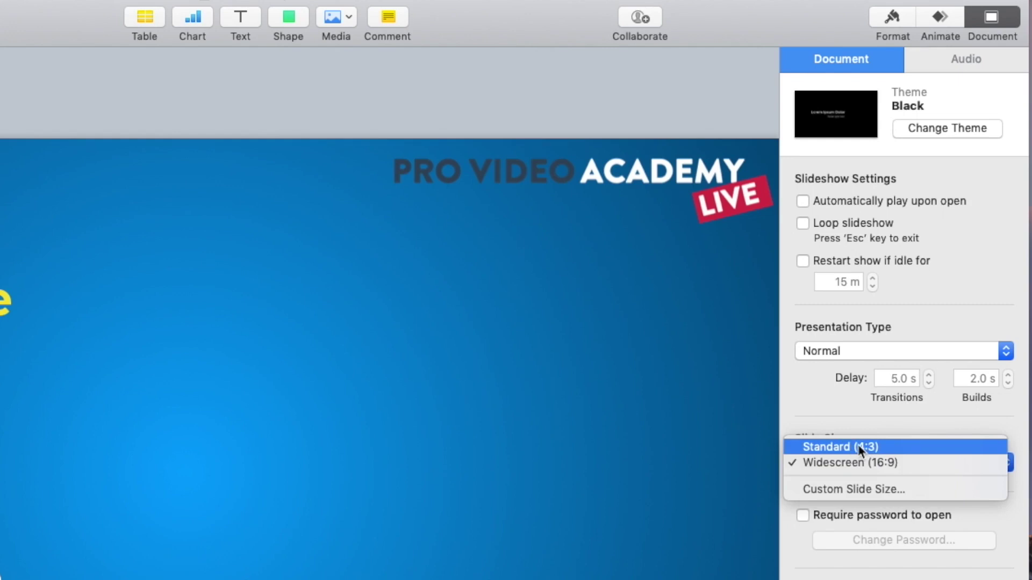
{"action": "left_click", "coordinate": [882, 466]}
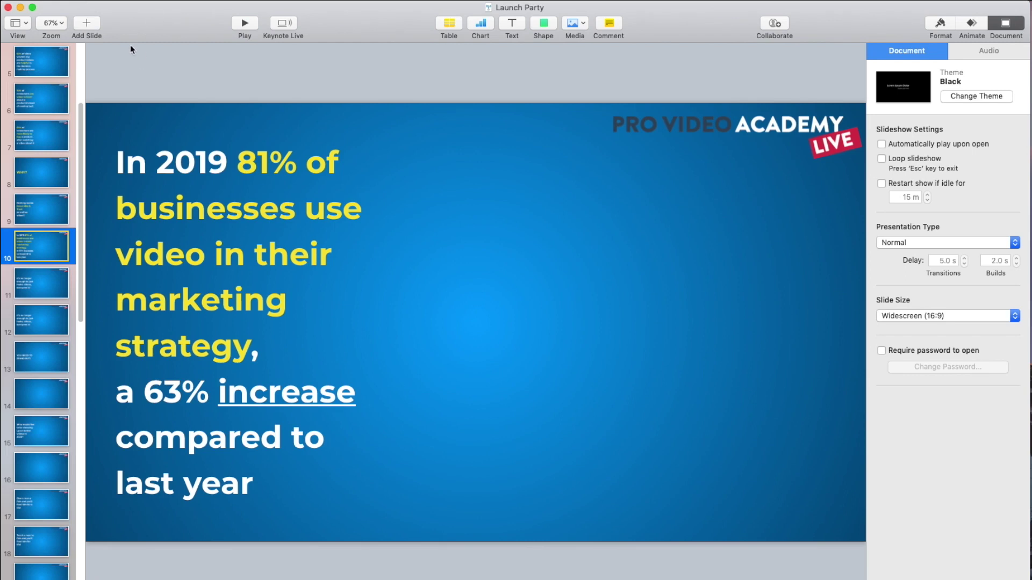
{"action": "left_click", "coordinate": [87, 1]}
Go to File > Export To > PDF… to begin exporting the deck
{"action": "mouse_move", "coordinate": [103, 123]}
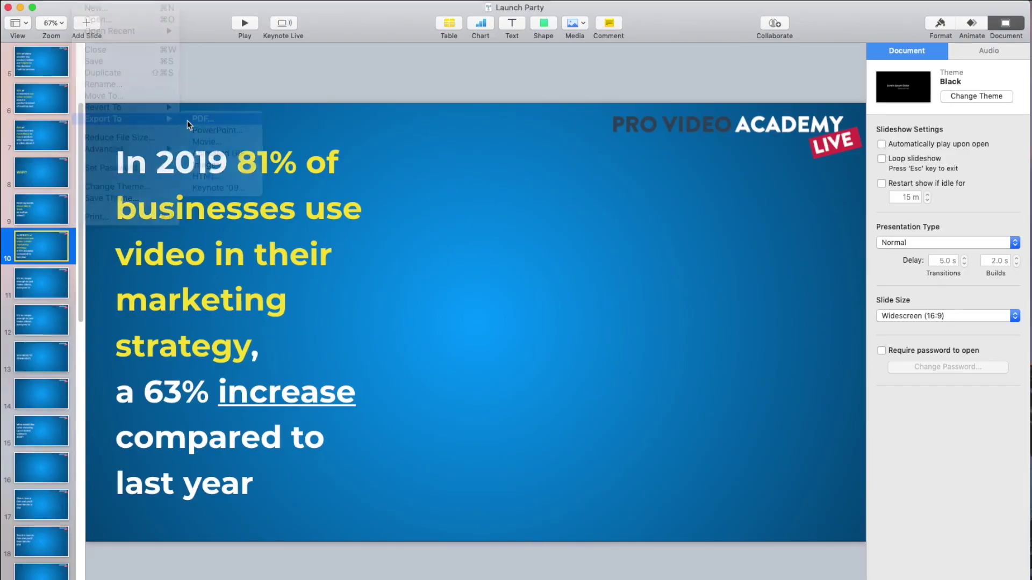
Open the PDF export options and keep Image Quality at Best
{"action": "left_click", "coordinate": [187, 121]}
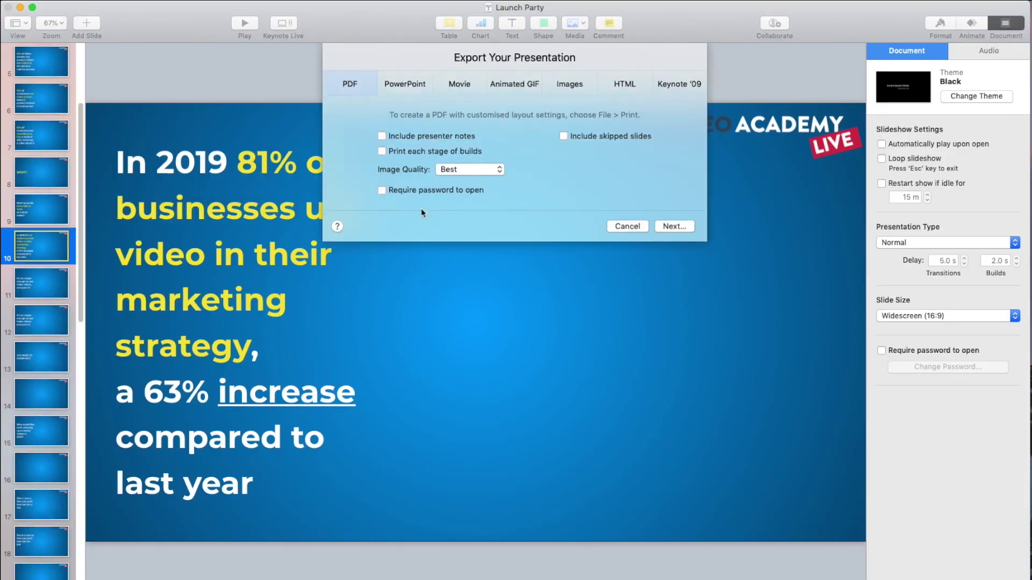
{"action": "left_click", "coordinate": [452, 180]}
{"action": "left_click", "coordinate": [454, 173]}
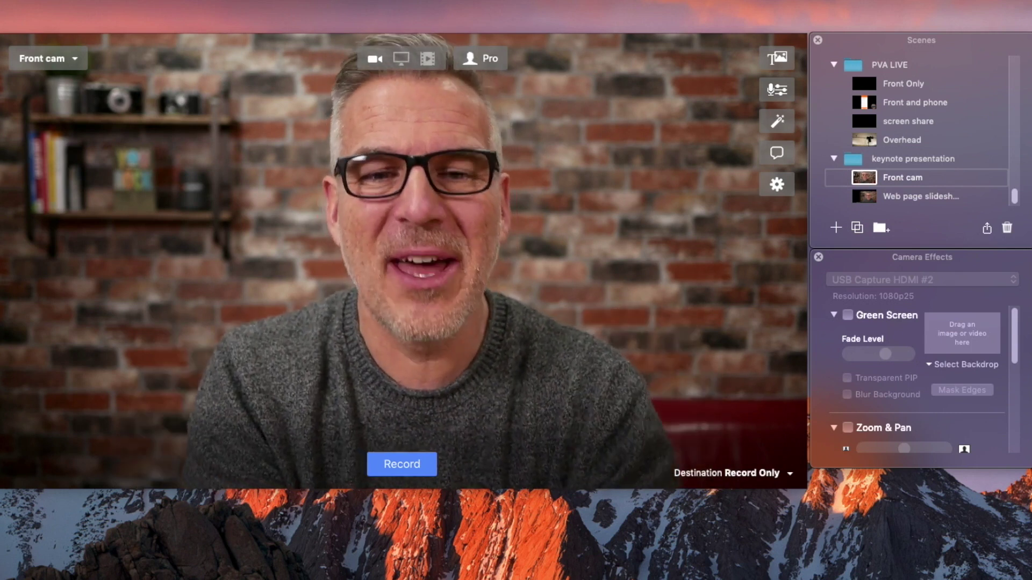
Set the screen-share source to Secondary Display, behind the circular camera inset
{"action": "mouse_move", "coordinate": [443, 243]}
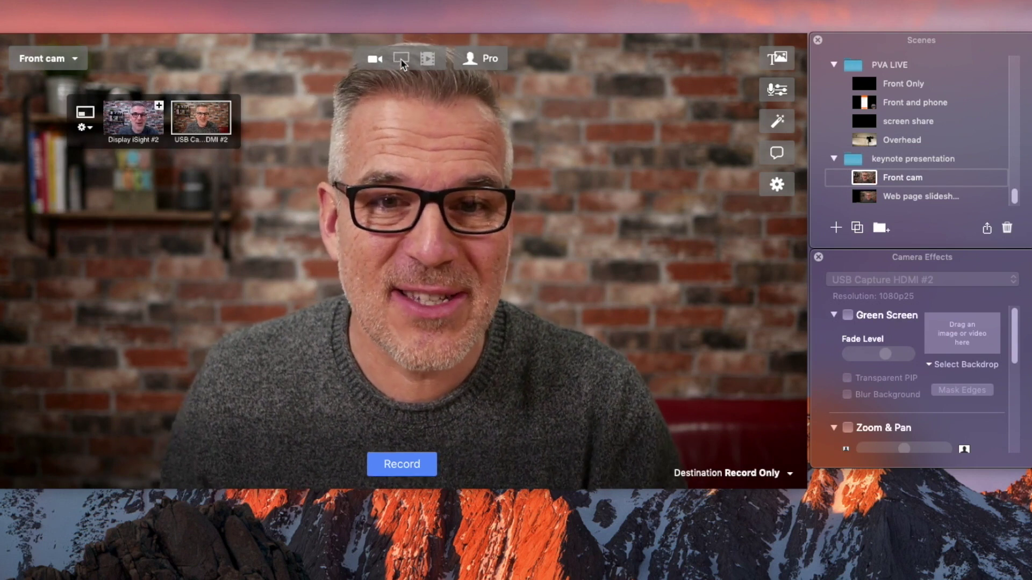
{"action": "left_click", "coordinate": [401, 58]}
{"action": "left_click", "coordinate": [138, 110]}
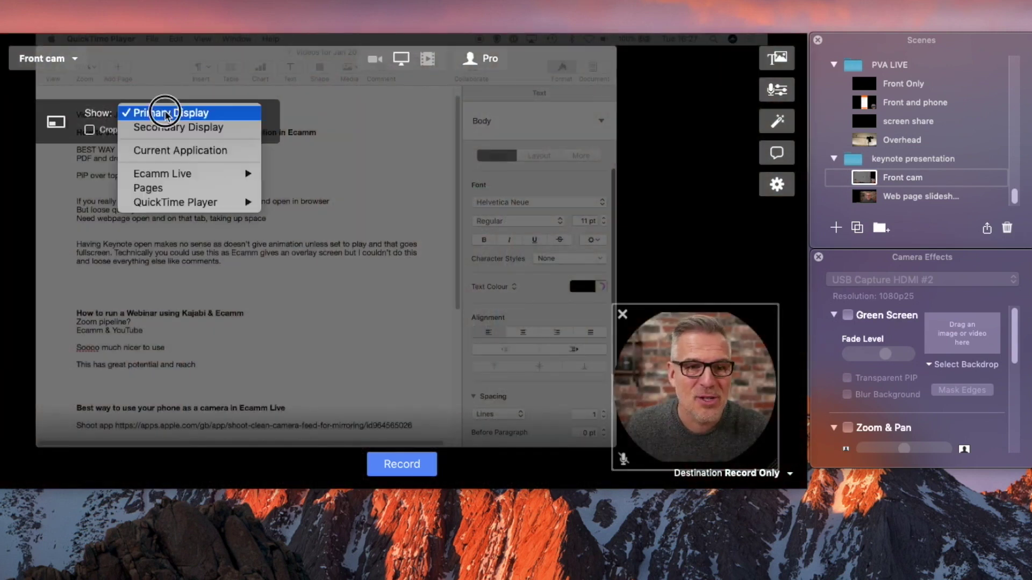
{"action": "left_click", "coordinate": [168, 126]}
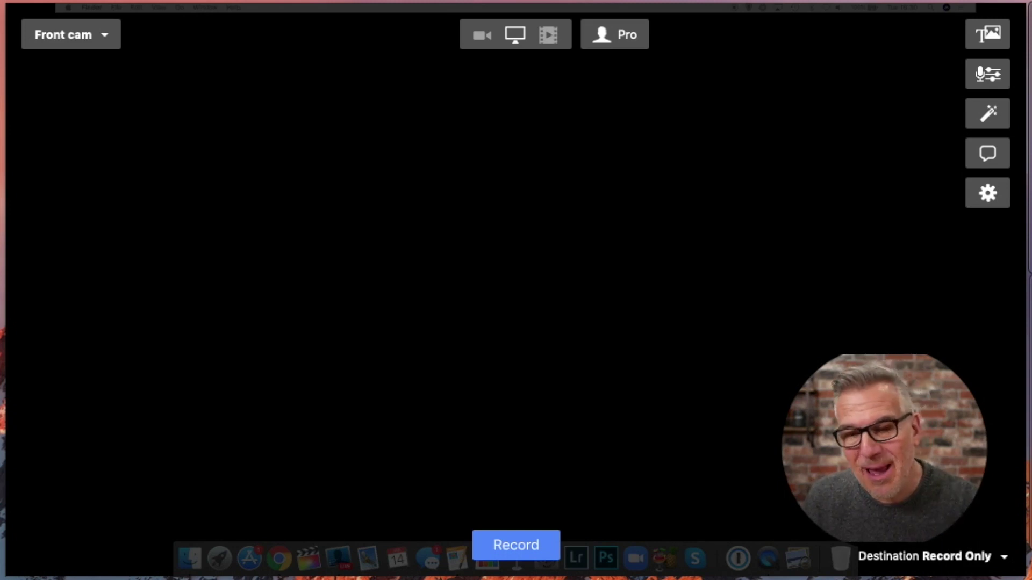
Open the VIDEO STATS PDF on the secondary display and page forward to page 4
{"action": "double_click", "coordinate": [598, 298]}
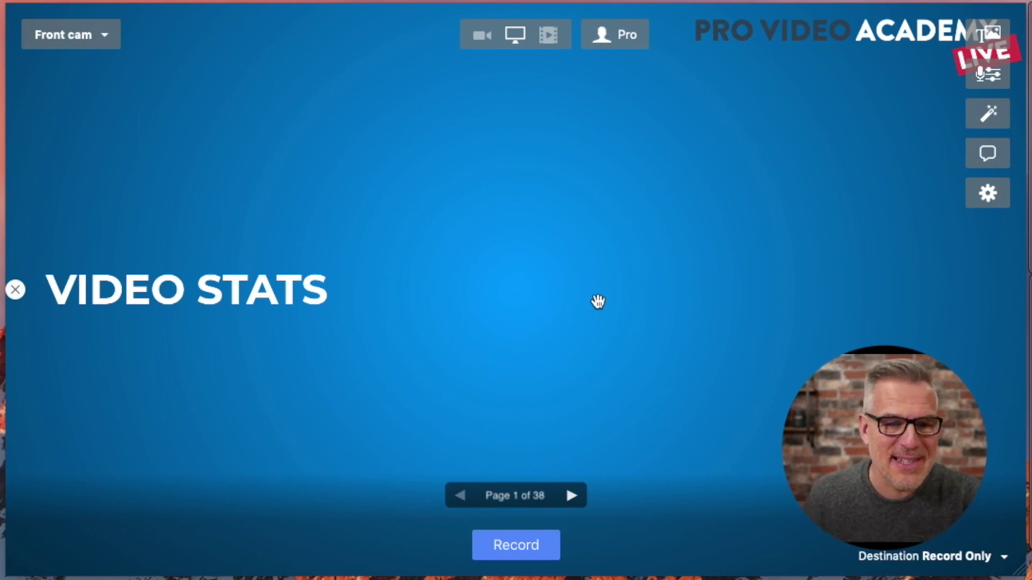
{"action": "mouse_move", "coordinate": [597, 301]}
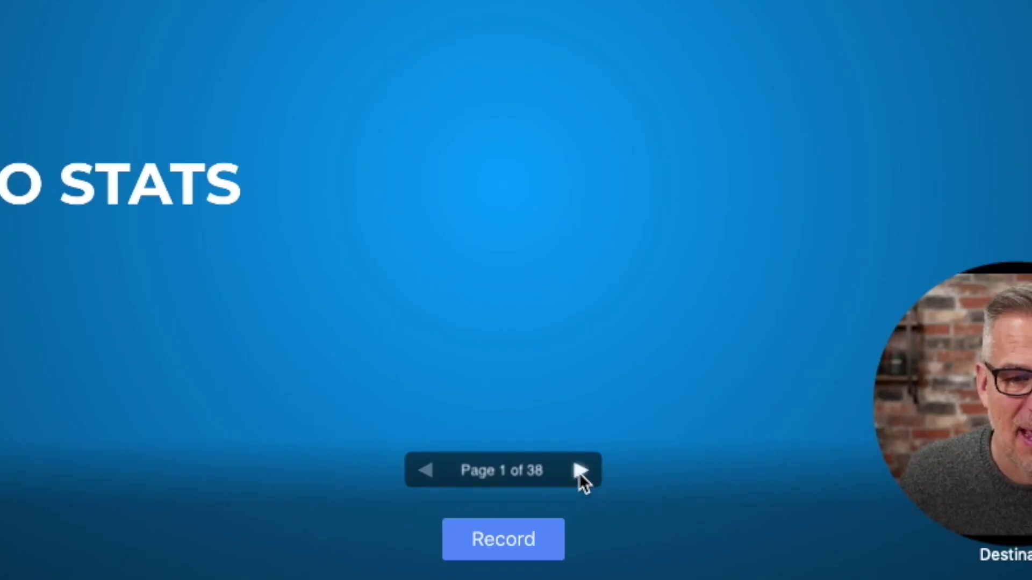
{"action": "left_click", "coordinate": [571, 496]}
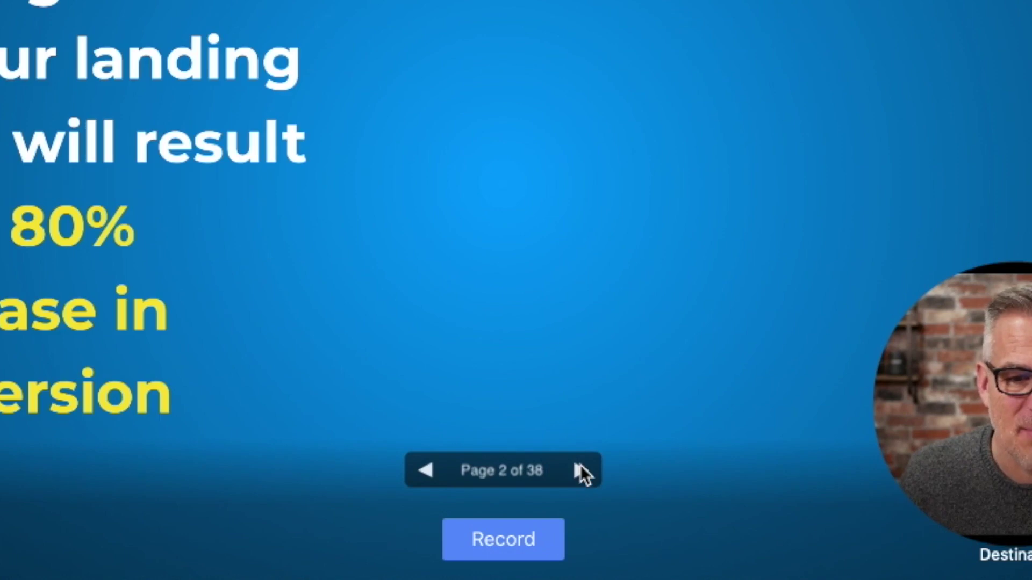
{"action": "left_click", "coordinate": [580, 467]}
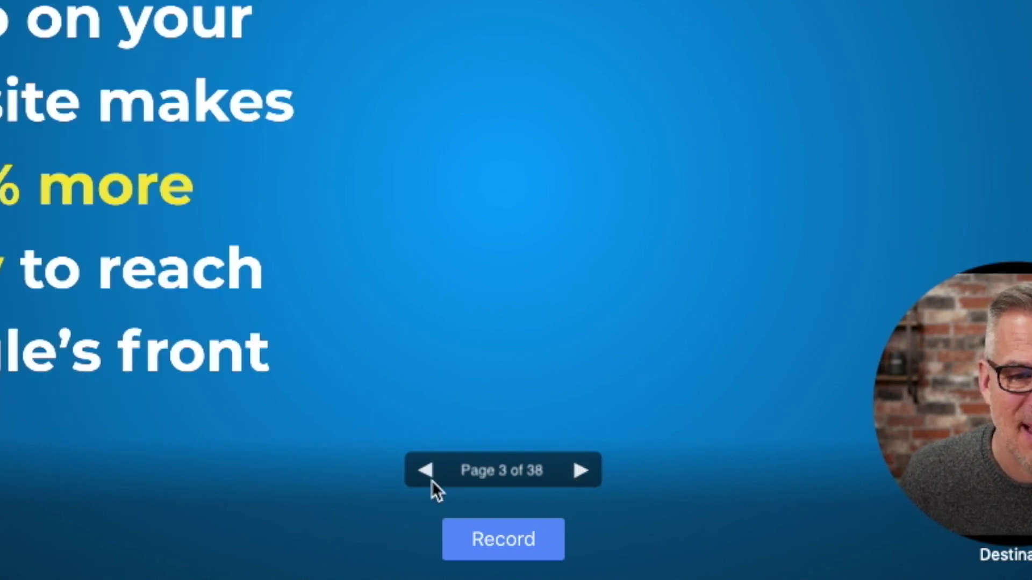
{"action": "left_click", "coordinate": [583, 474]}
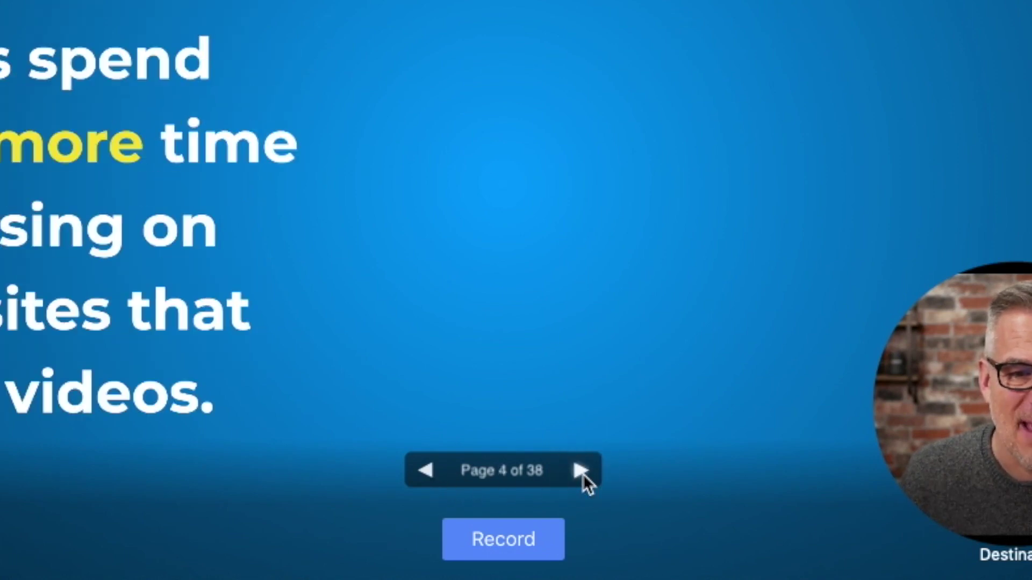
{"action": "left_click", "coordinate": [582, 474]}
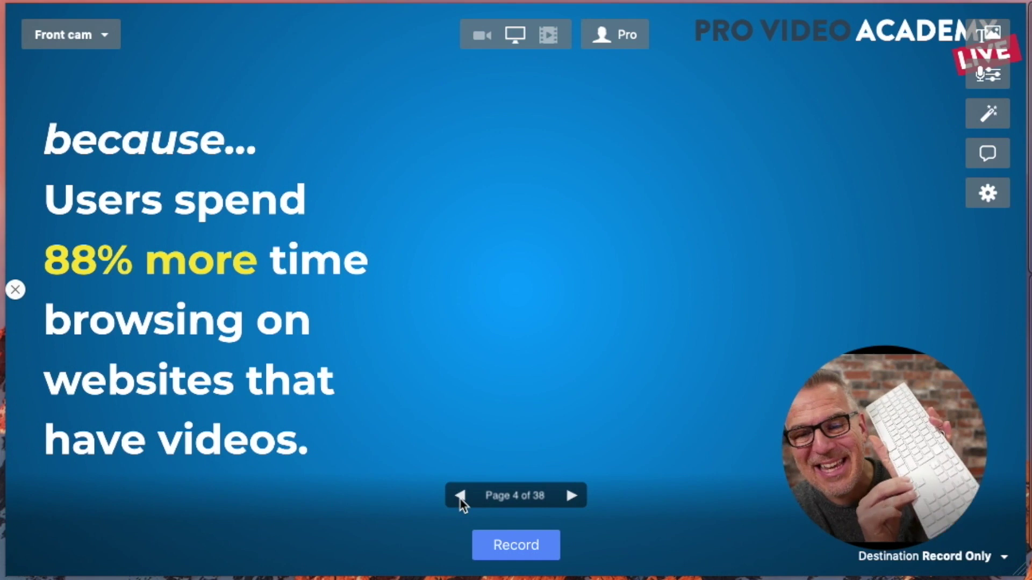
Step between pages 4 and 6 with the arrow keys, ending on page 5
{"action": "key", "text": "Right"}
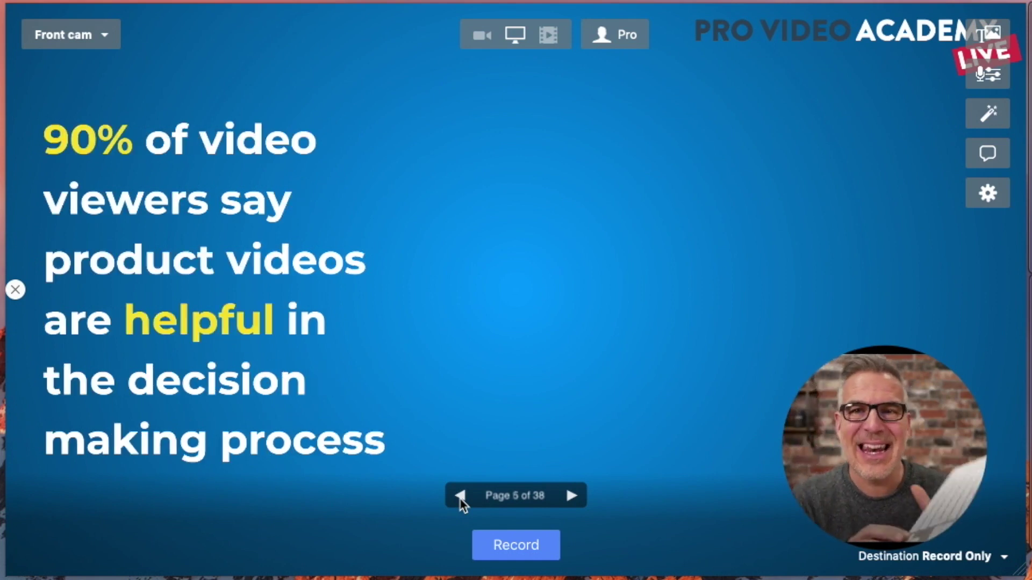
{"action": "left_click", "coordinate": [460, 495]}
{"action": "key", "text": "Right"}
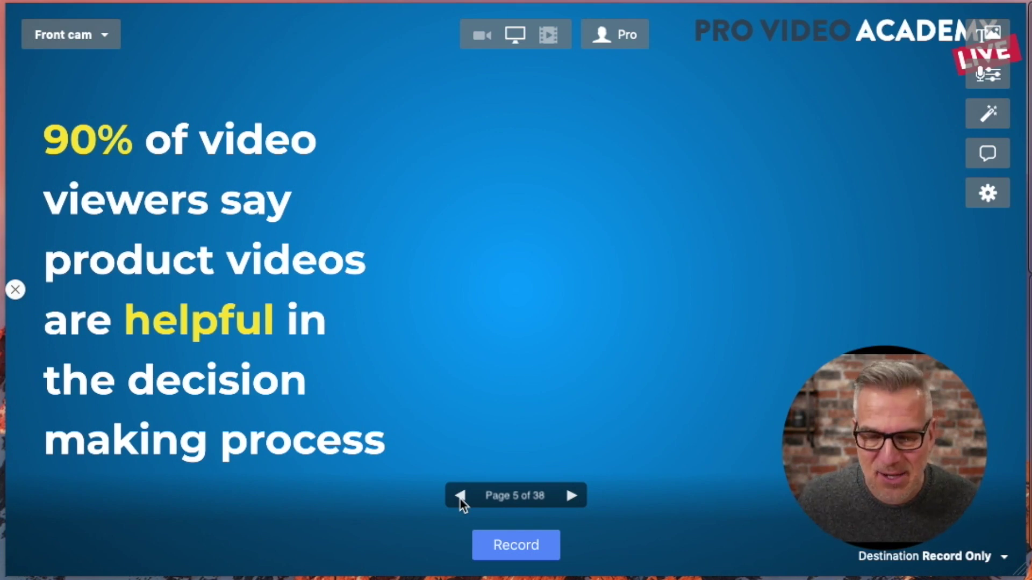
{"action": "mouse_move", "coordinate": [225, 231]}
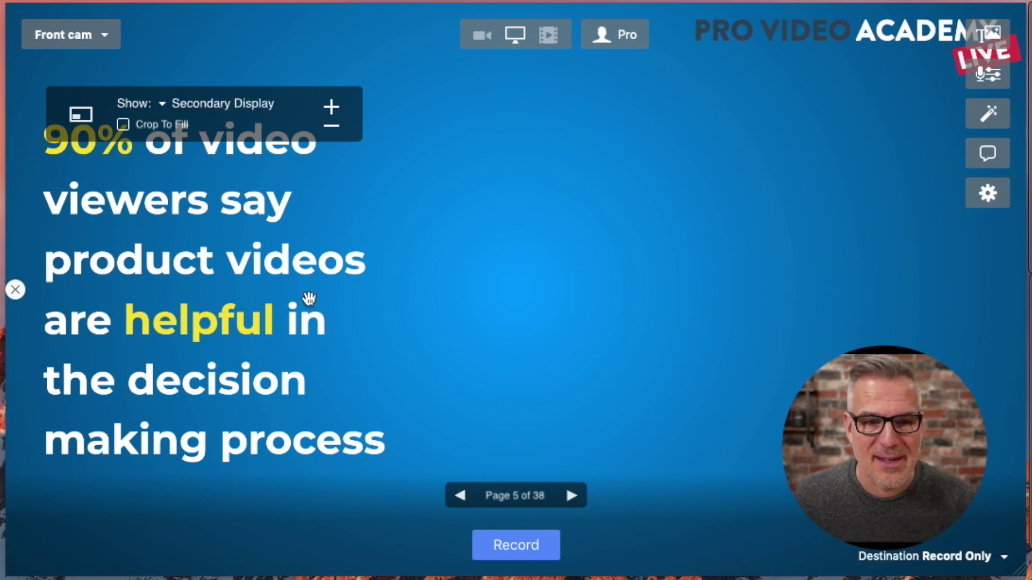
{"action": "key", "text": "Right"}
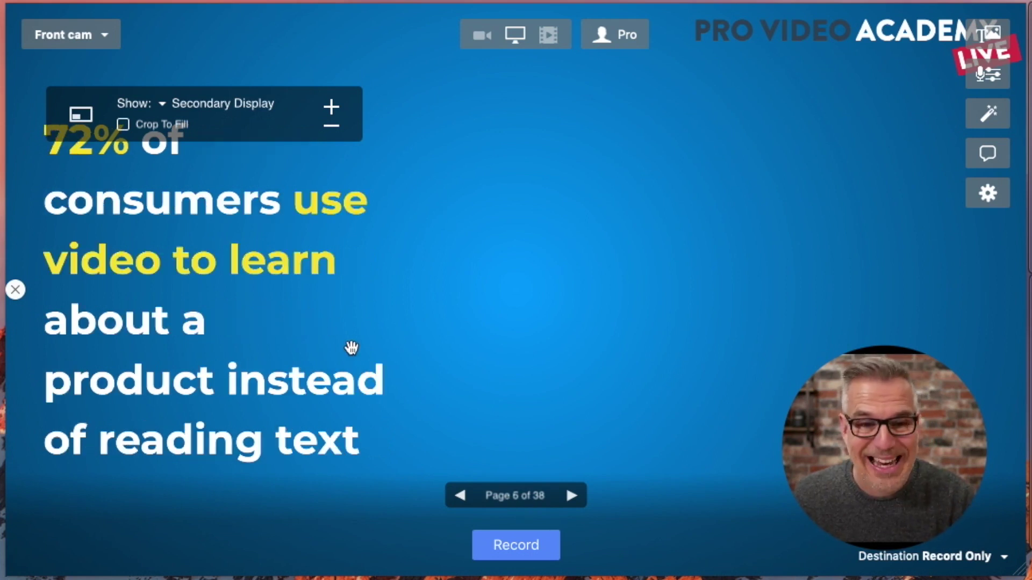
{"action": "key", "text": "Left"}
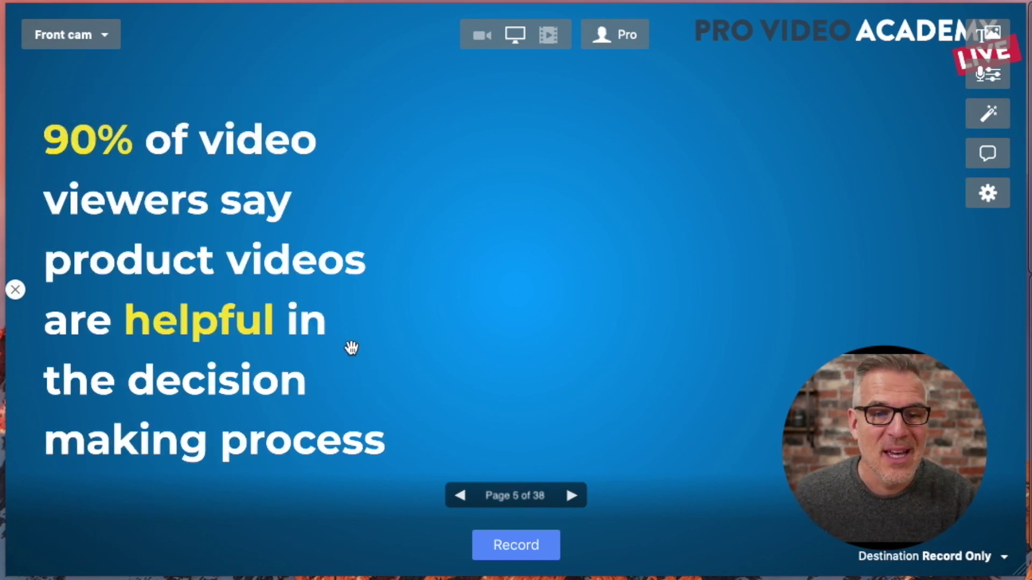
{"action": "key", "text": "Left"}
Change the webcam bubble to Wide (16:9), then to a Tall portrait shape
{"action": "mouse_move", "coordinate": [893, 431]}
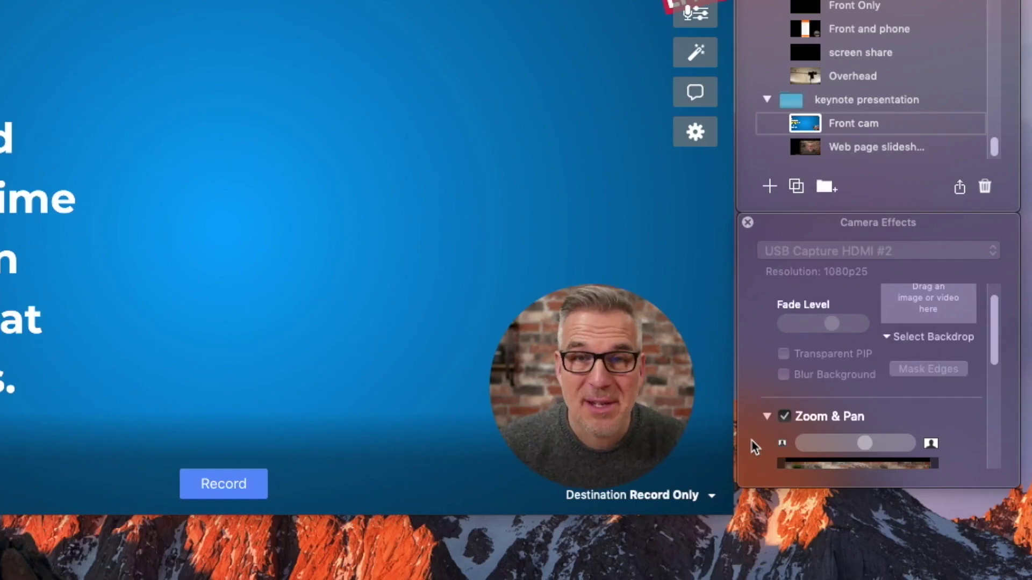
{"action": "right_click", "coordinate": [589, 396]}
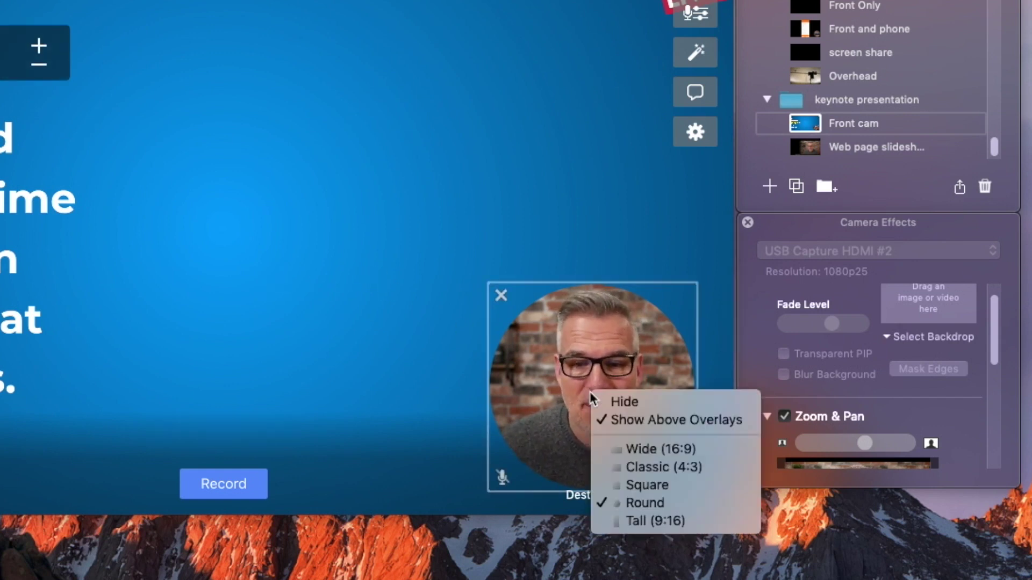
{"action": "left_click", "coordinate": [622, 449]}
{"action": "right_click", "coordinate": [595, 419]}
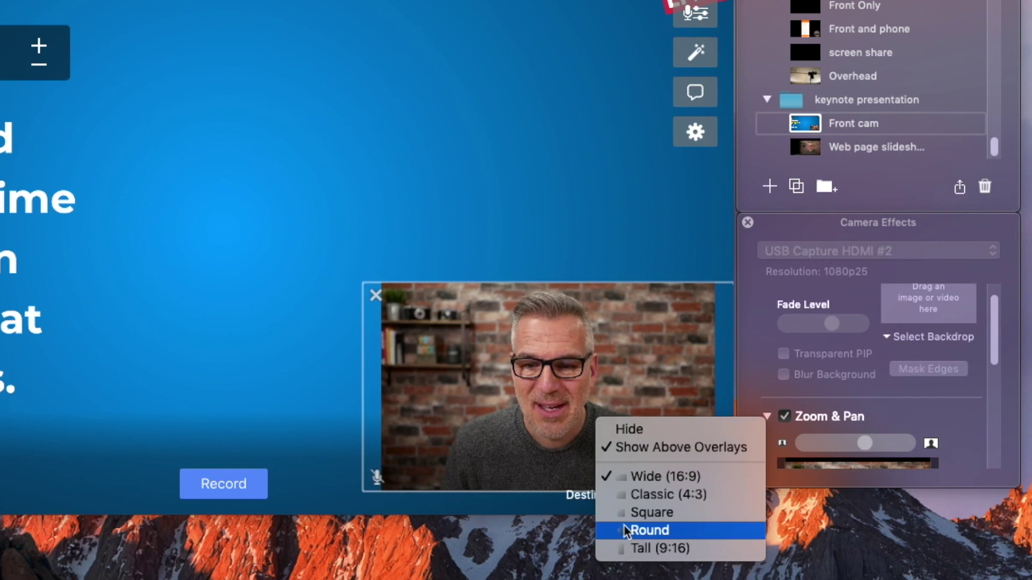
{"action": "left_click", "coordinate": [623, 548]}
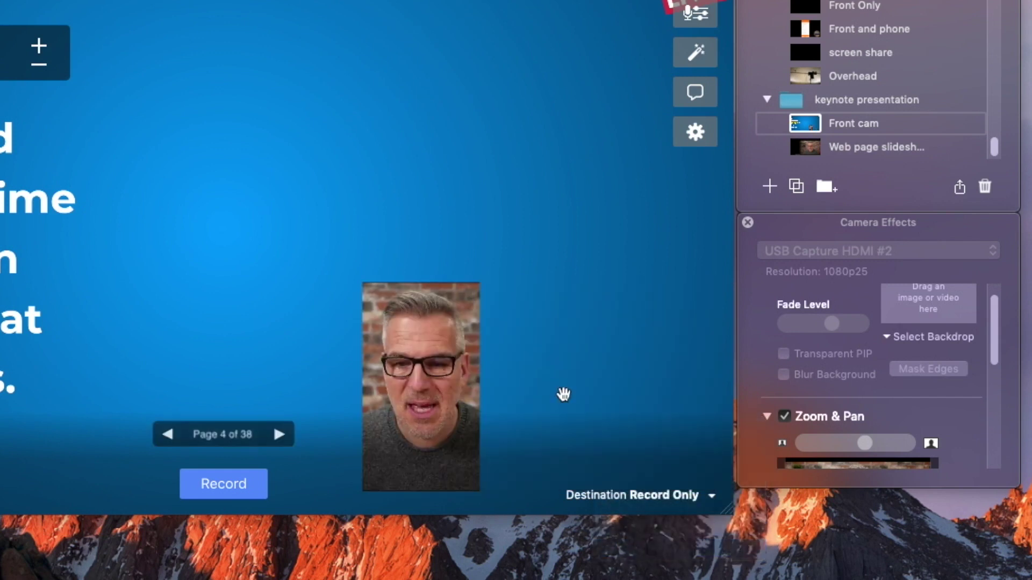
Move and enlarge the webcam box, switch it to Classic (4:3), and place it lower right
{"action": "left_click_drag", "start_coordinate": [421, 385], "coordinate": [479, 216]}
{"action": "left_click_drag", "start_coordinate": [524, 329], "coordinate": [621, 392]}
{"action": "left_click_drag", "start_coordinate": [547, 316], "coordinate": [628, 242]}
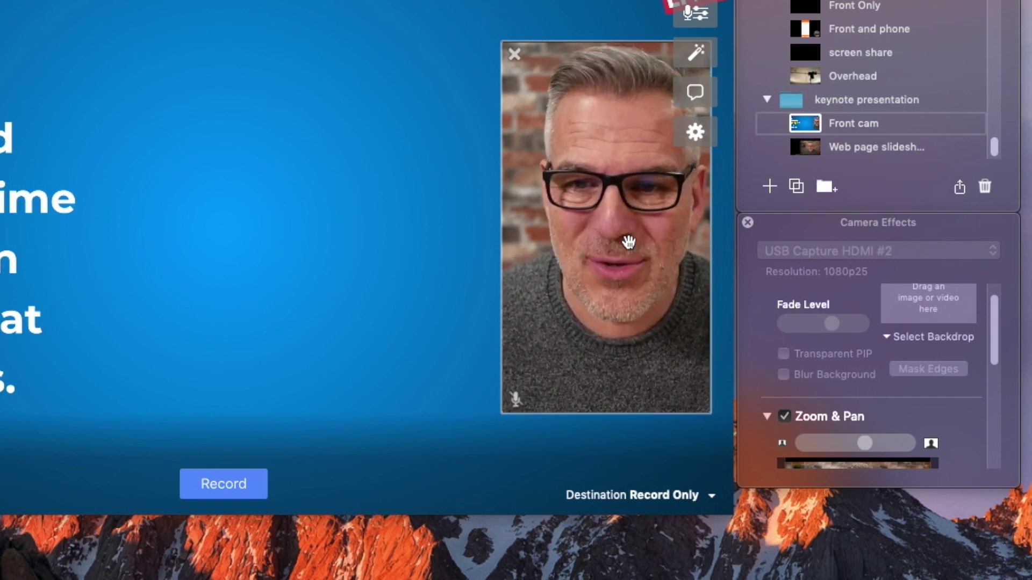
{"action": "left_click_drag", "start_coordinate": [628, 242], "coordinate": [567, 278]}
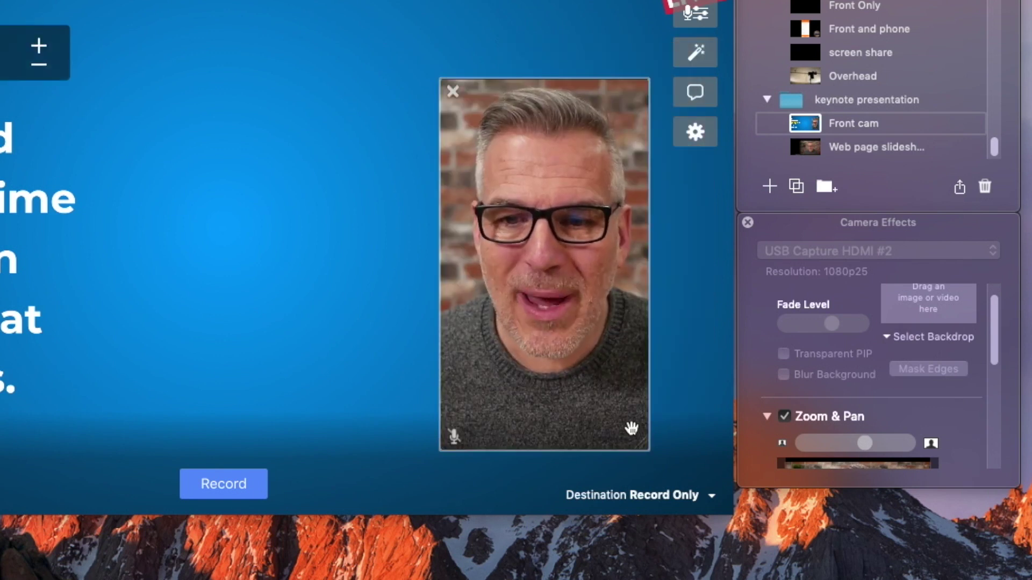
{"action": "right_click", "coordinate": [543, 271]}
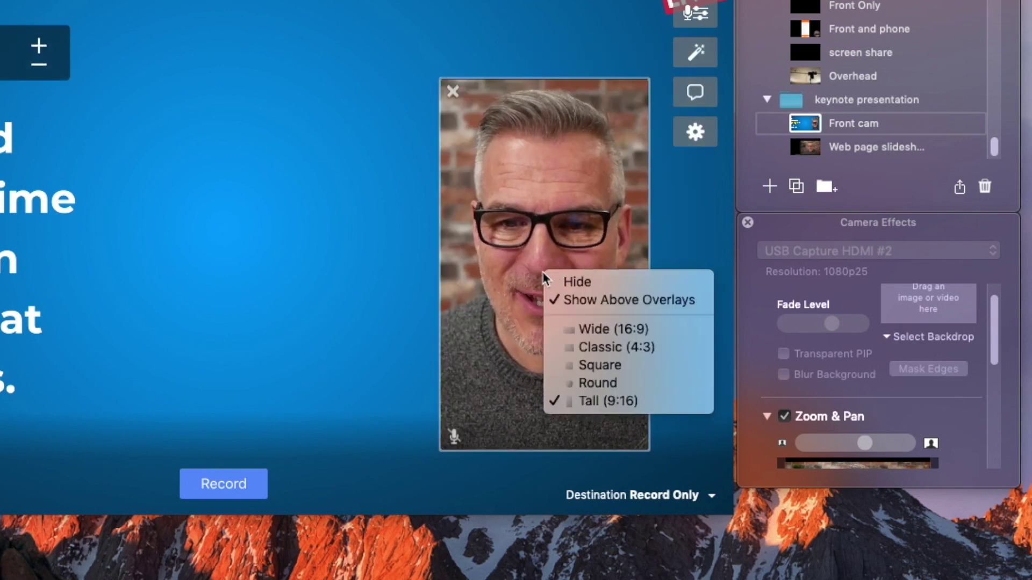
{"action": "left_click", "coordinate": [592, 348]}
{"action": "left_click_drag", "start_coordinate": [580, 329], "coordinate": [562, 389]}
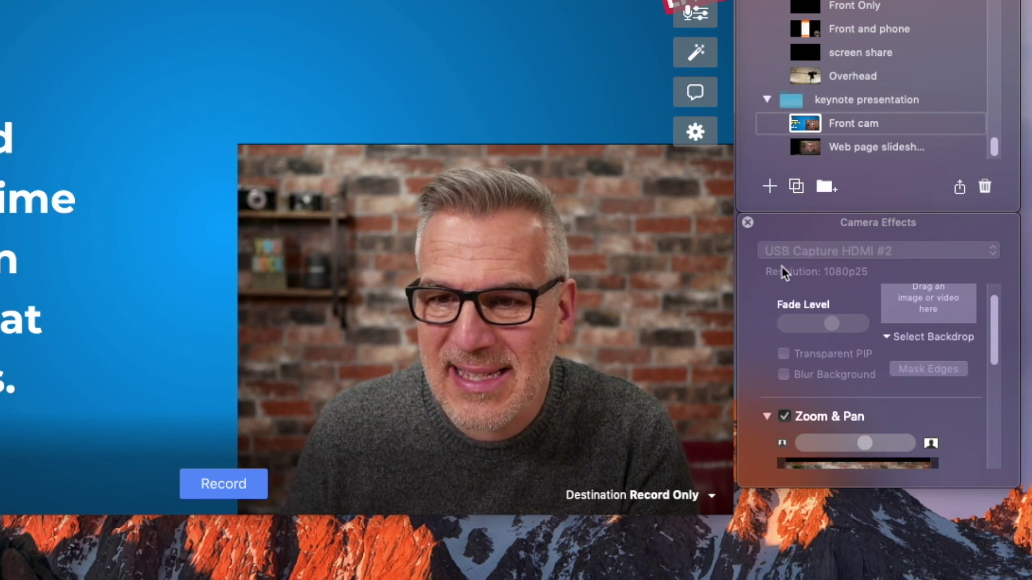
Enable Green Screen for the camera and adjust framing, zooming from 9 to 10
{"action": "scroll", "coordinate": [770, 337], "scroll_direction": "down", "scroll_amount": 4}
{"action": "scroll", "coordinate": [770, 337], "scroll_direction": "up", "scroll_amount": 4}
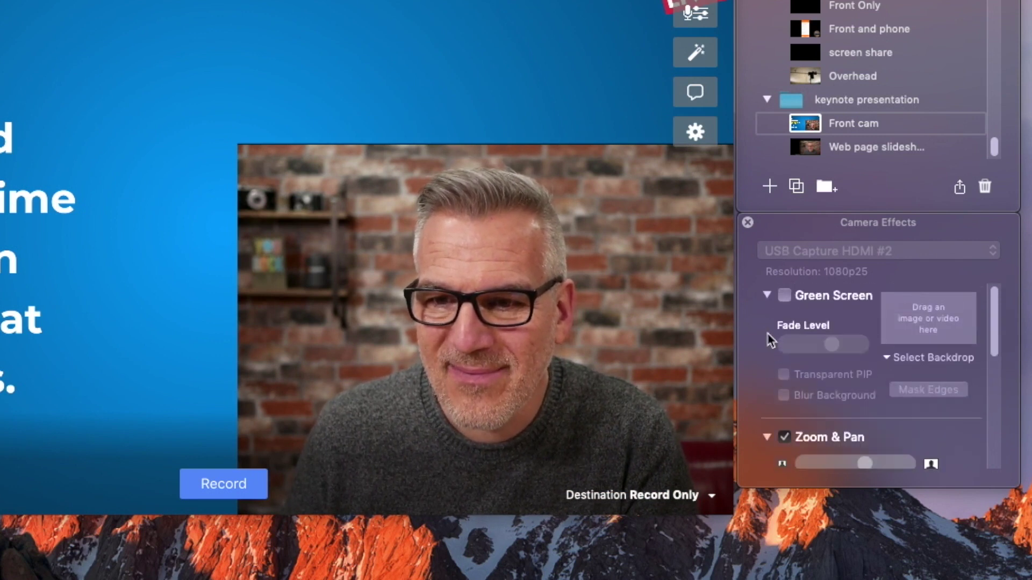
{"action": "left_click", "coordinate": [784, 296]}
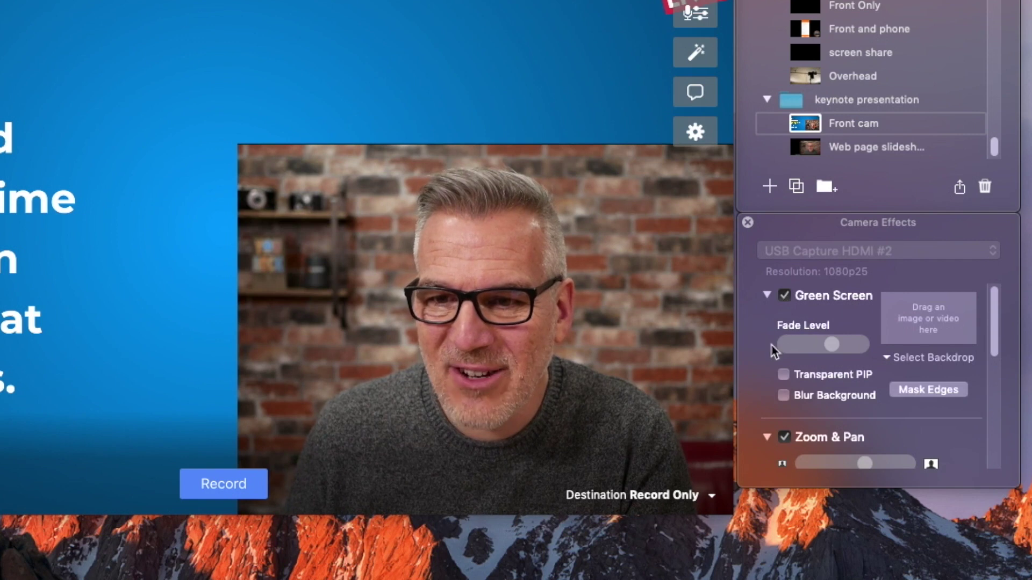
{"action": "scroll", "coordinate": [767, 357], "scroll_direction": "down", "scroll_amount": 2}
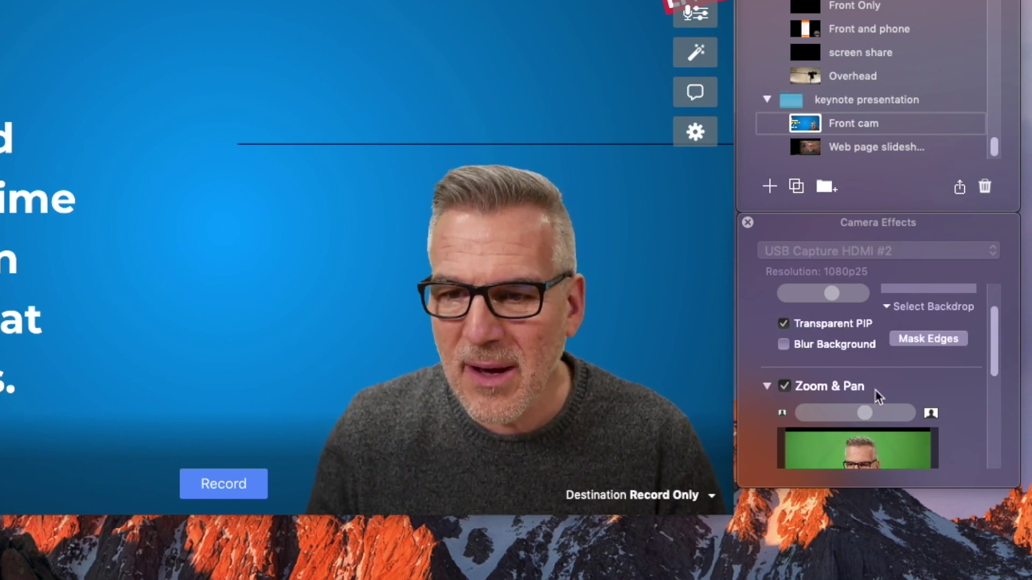
{"action": "scroll", "coordinate": [871, 393], "scroll_direction": "down", "scroll_amount": 5}
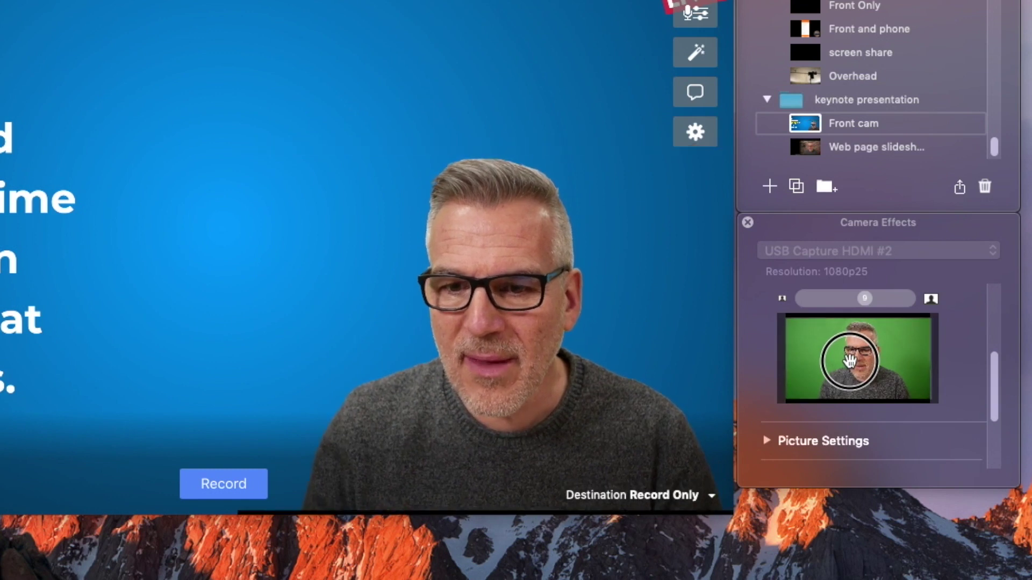
{"action": "left_click_drag", "start_coordinate": [849, 361], "coordinate": [854, 361]}
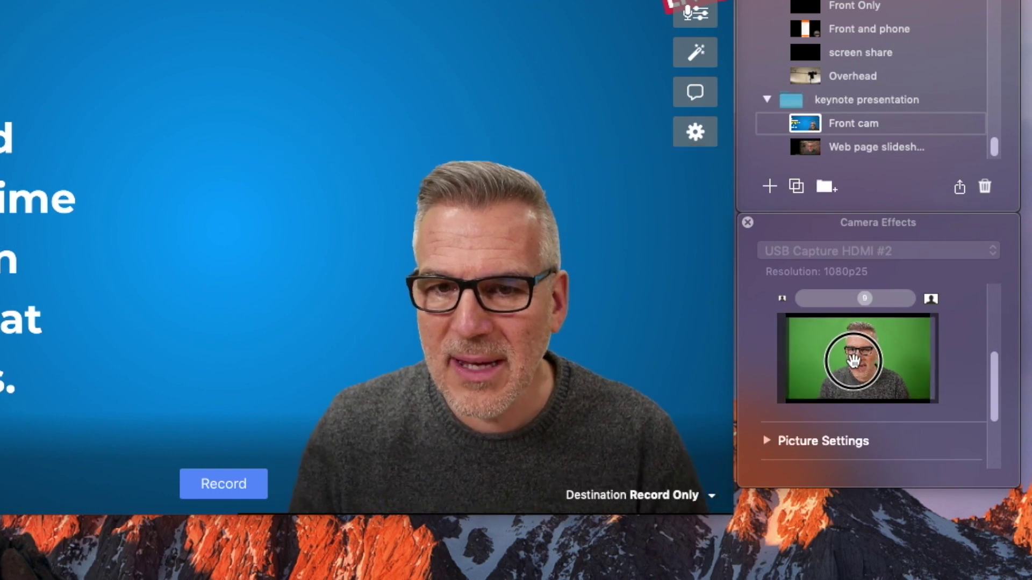
{"action": "left_click_drag", "start_coordinate": [867, 299], "coordinate": [868, 297]}
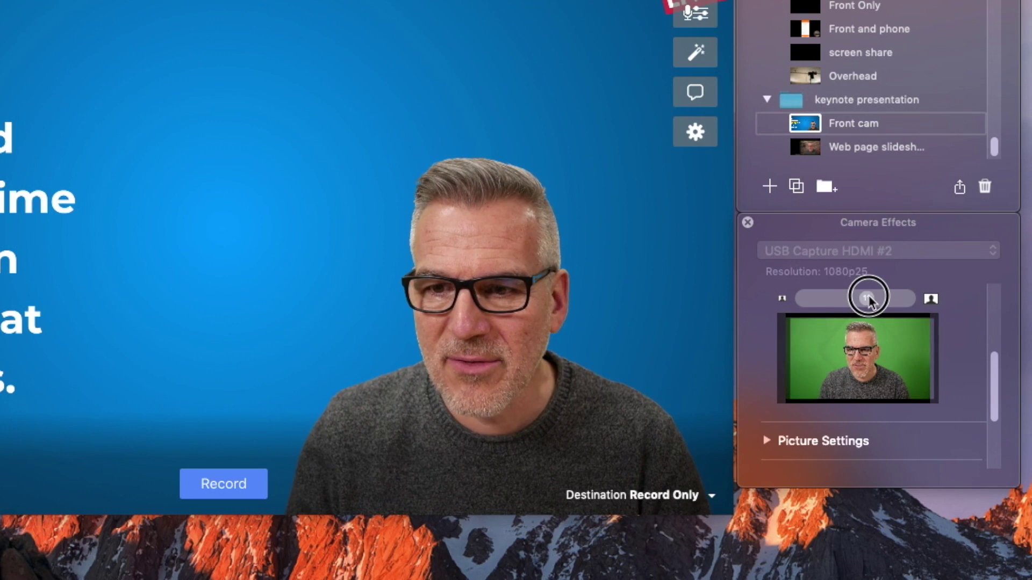
{"action": "left_click_drag", "start_coordinate": [845, 344], "coordinate": [847, 344]}
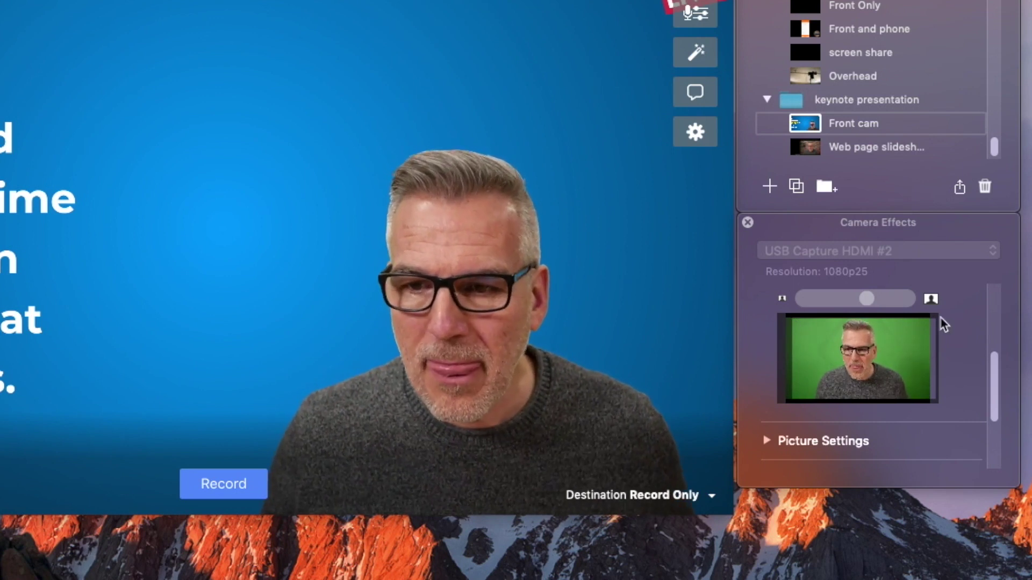
{"action": "left_click_drag", "start_coordinate": [999, 394], "coordinate": [994, 345]}
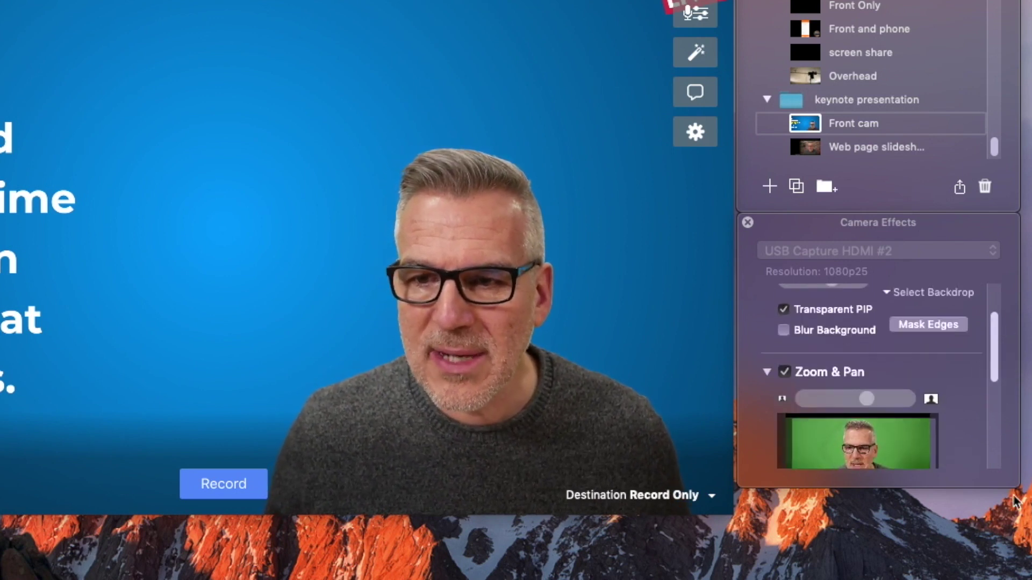
{"action": "left_click_drag", "start_coordinate": [1017, 485], "coordinate": [1012, 579]}
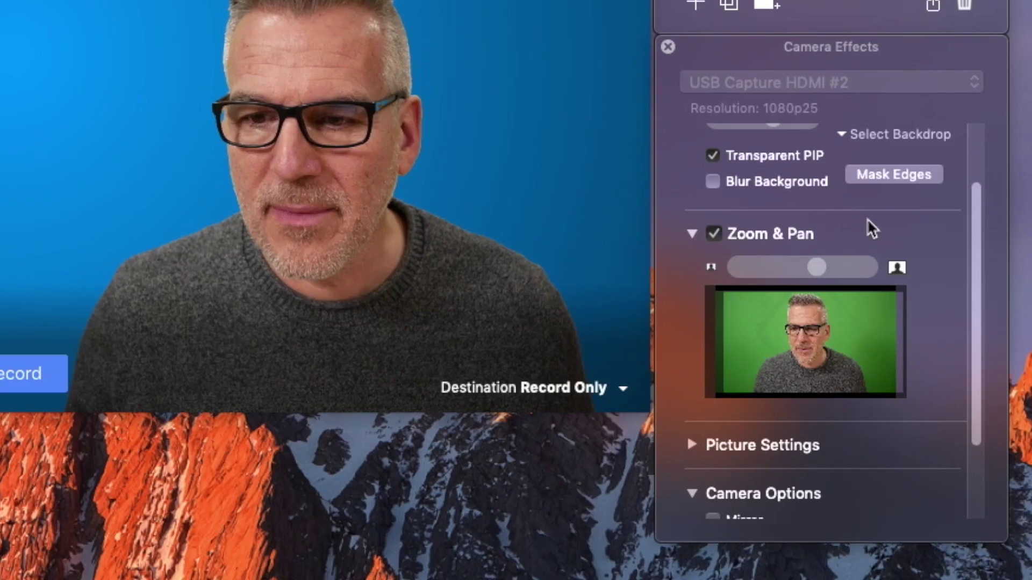
{"action": "scroll", "coordinate": [864, 374], "scroll_direction": "up", "scroll_amount": 3}
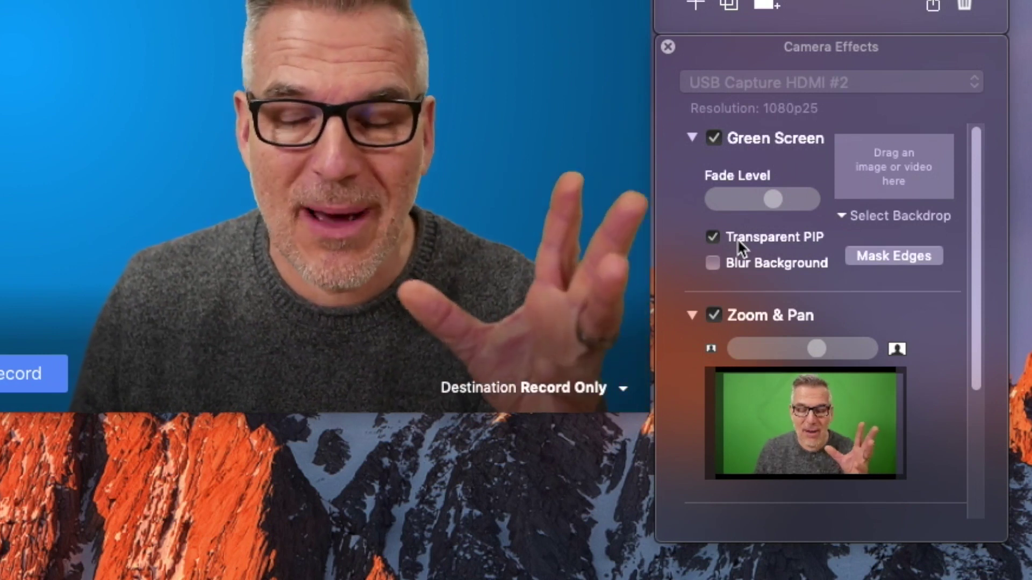
Lower the green screen Fade Level from 61 to 37, re-enable Zoom & Pan, and pan the framing
{"action": "mouse_move", "coordinate": [764, 197]}
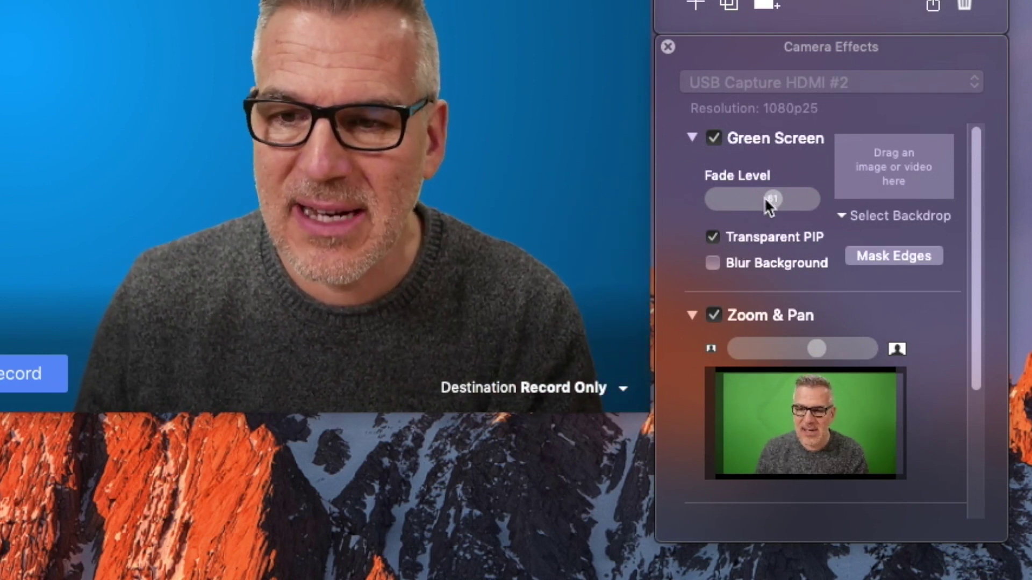
{"action": "mouse_move", "coordinate": [768, 200]}
{"action": "left_mouse_down"}
{"action": "mouse_move", "coordinate": [736, 198]}
{"action": "mouse_move", "coordinate": [796, 198]}
{"action": "mouse_move", "coordinate": [785, 198]}
{"action": "left_mouse_up"}
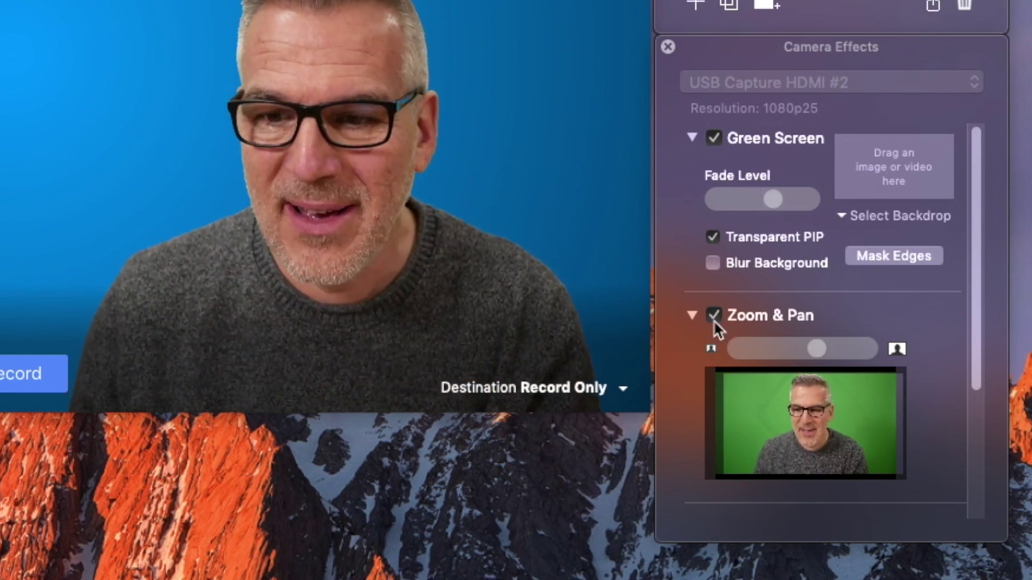
{"action": "left_click", "coordinate": [711, 315]}
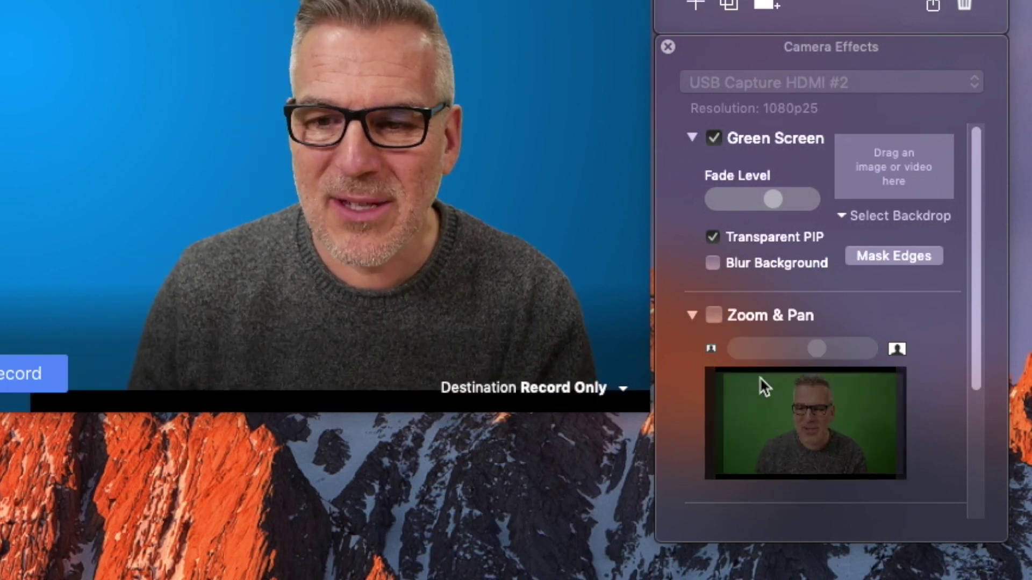
{"action": "left_click_drag", "start_coordinate": [766, 397], "coordinate": [765, 381]}
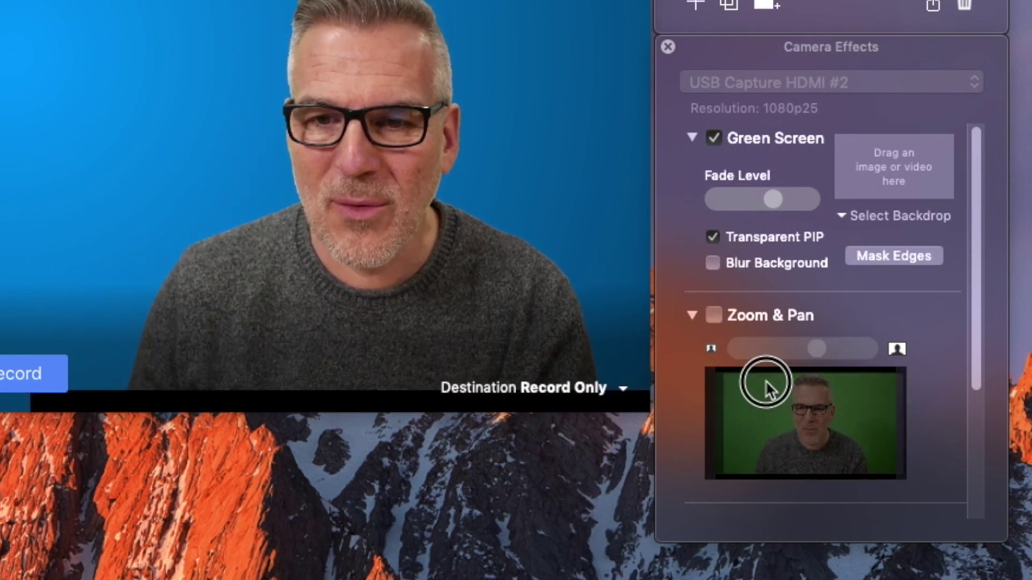
{"action": "left_click", "coordinate": [714, 315]}
{"action": "mouse_move", "coordinate": [759, 417]}
{"action": "left_mouse_down"}
{"action": "mouse_move", "coordinate": [767, 392]}
{"action": "mouse_move", "coordinate": [782, 398]}
{"action": "mouse_move", "coordinate": [764, 414]}
{"action": "mouse_move", "coordinate": [775, 409]}
{"action": "left_mouse_up"}
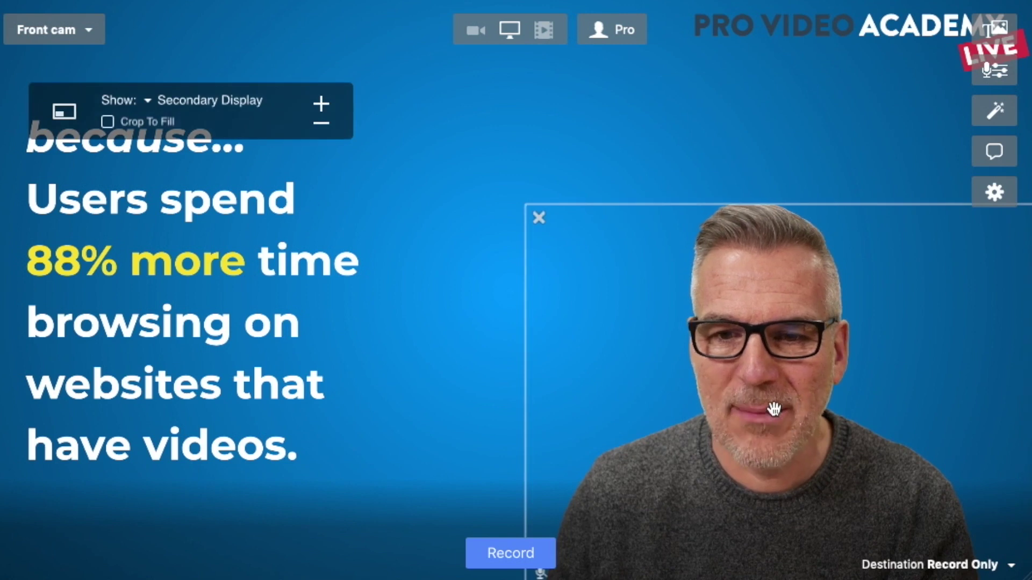
Try Square and Wide (16:9) shapes for the camera overlay, settling on Classic (4:3)
{"action": "right_click", "coordinate": [776, 411]}
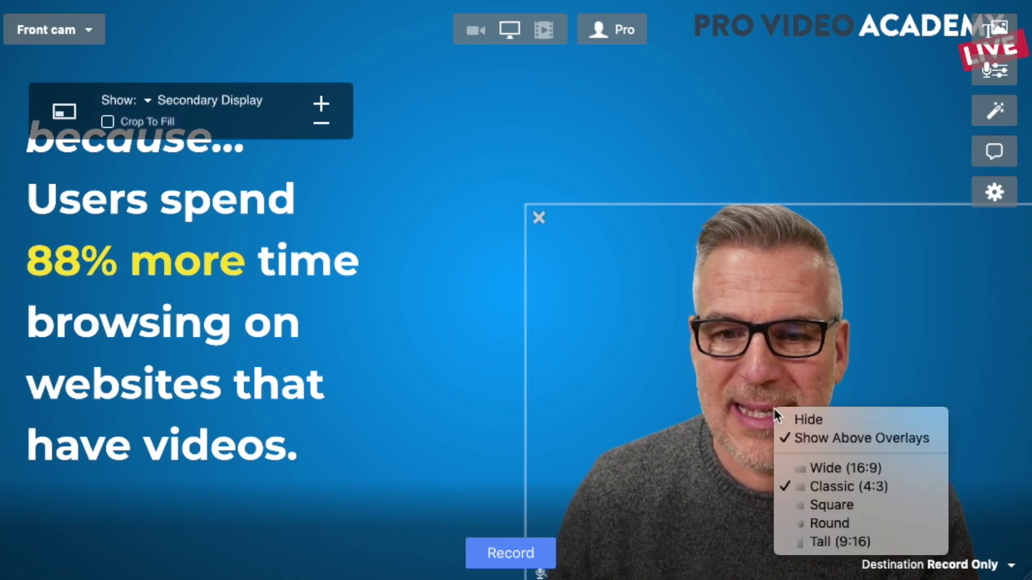
{"action": "left_click", "coordinate": [842, 510]}
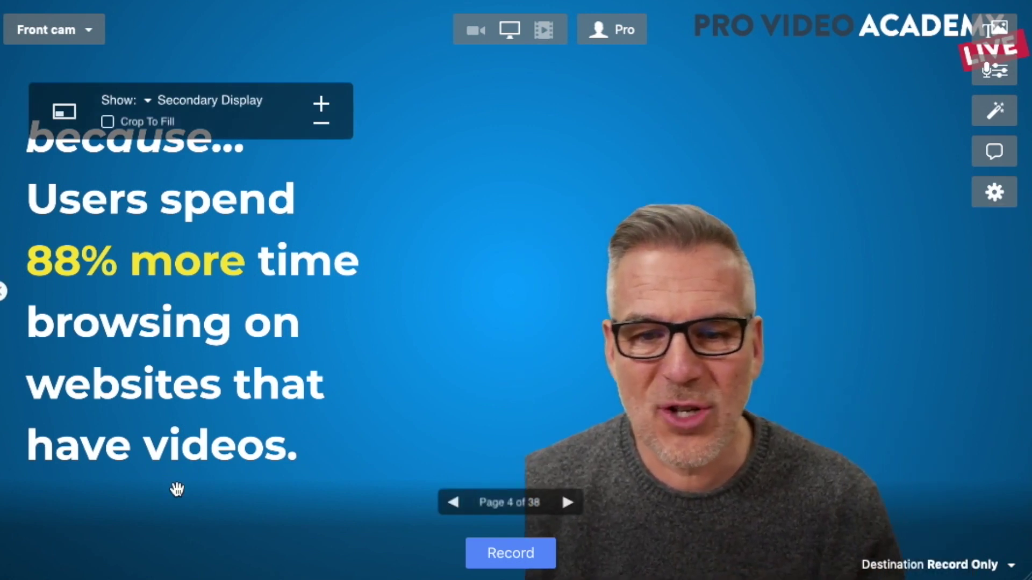
{"action": "right_click", "coordinate": [688, 433]}
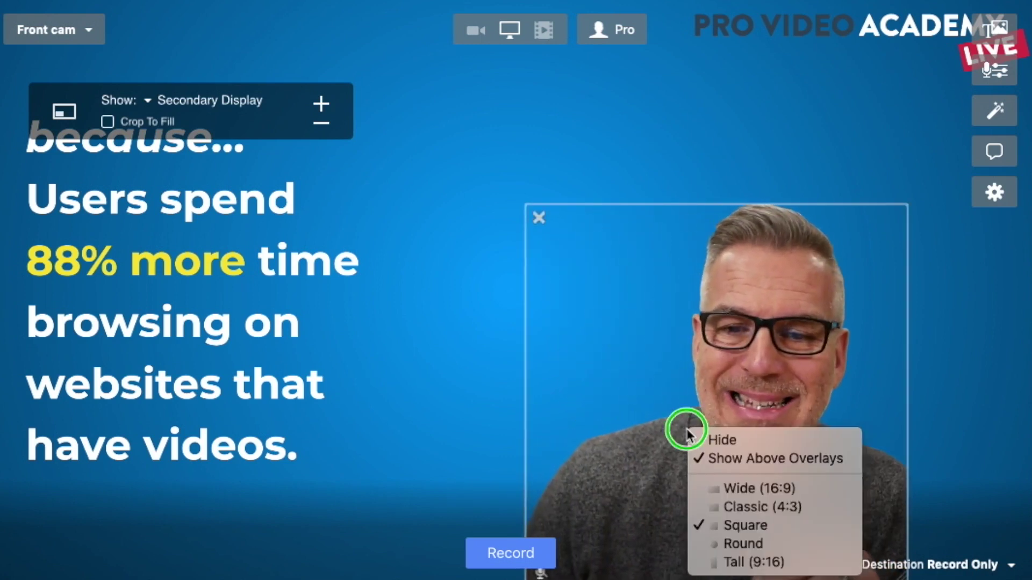
{"action": "left_click", "coordinate": [762, 489]}
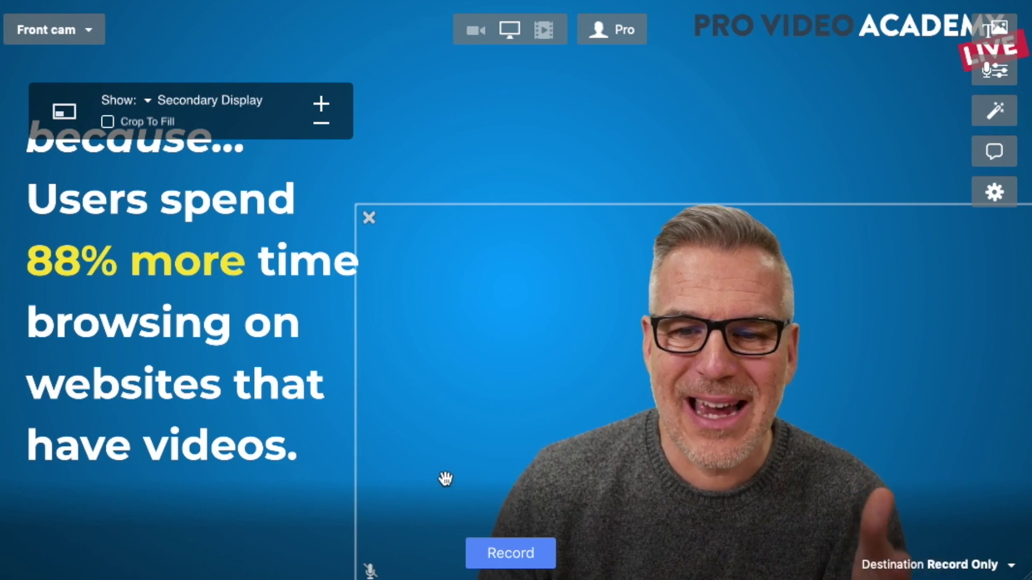
{"action": "left_click", "coordinate": [400, 460]}
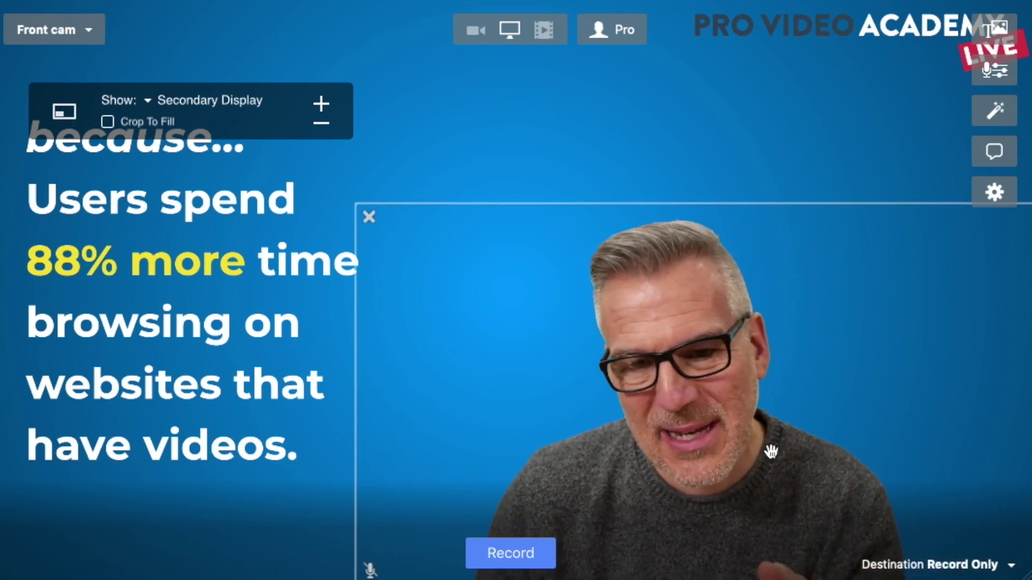
{"action": "left_click", "coordinate": [808, 528]}
Drag and resize the 4:3 overlay so the presenter sits large at lower right
{"action": "left_click_drag", "start_coordinate": [649, 460], "coordinate": [712, 295]}
{"action": "left_click_drag", "start_coordinate": [901, 413], "coordinate": [750, 309]}
{"action": "left_click_drag", "start_coordinate": [914, 490], "coordinate": [1005, 536]}
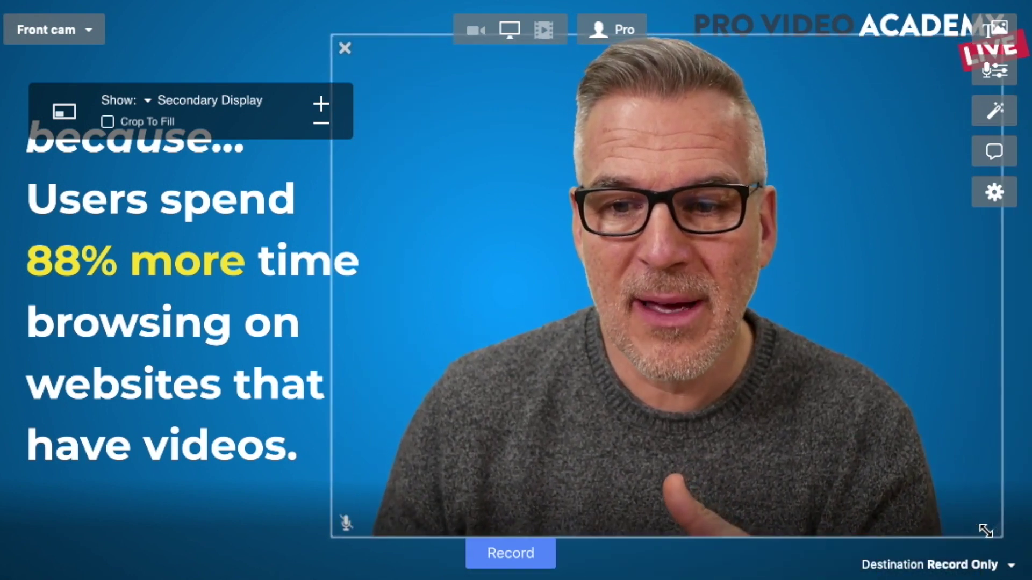
{"action": "left_click_drag", "start_coordinate": [836, 385], "coordinate": [871, 435]}
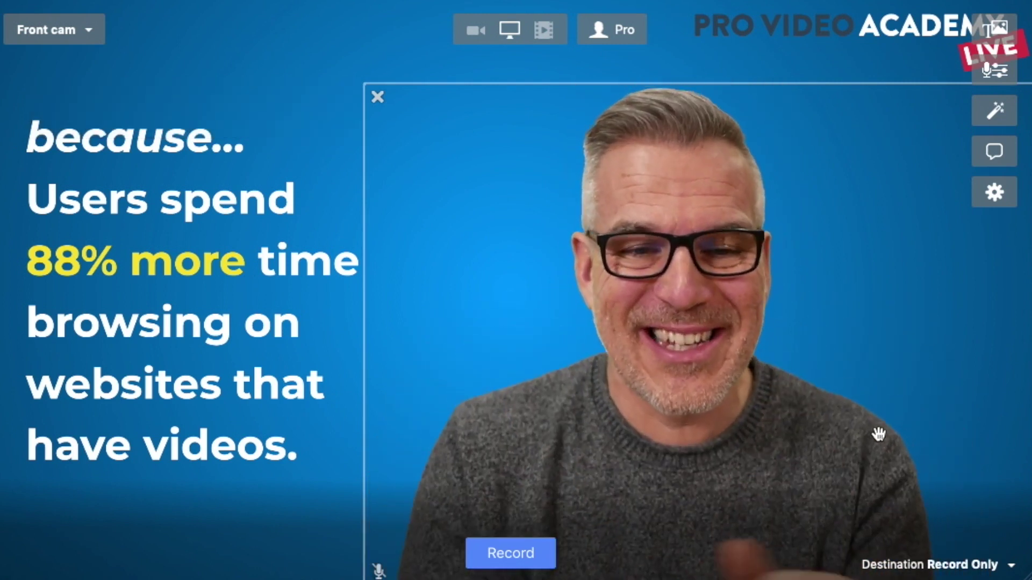
{"action": "mouse_move", "coordinate": [109, 476]}
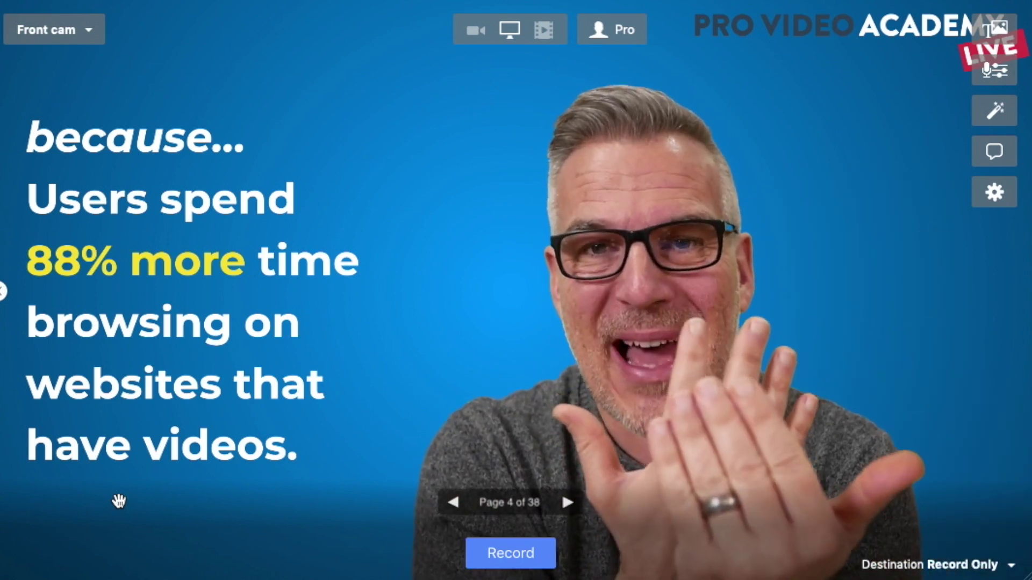
{"action": "mouse_move", "coordinate": [119, 501]}
{"action": "mouse_move", "coordinate": [491, 292]}
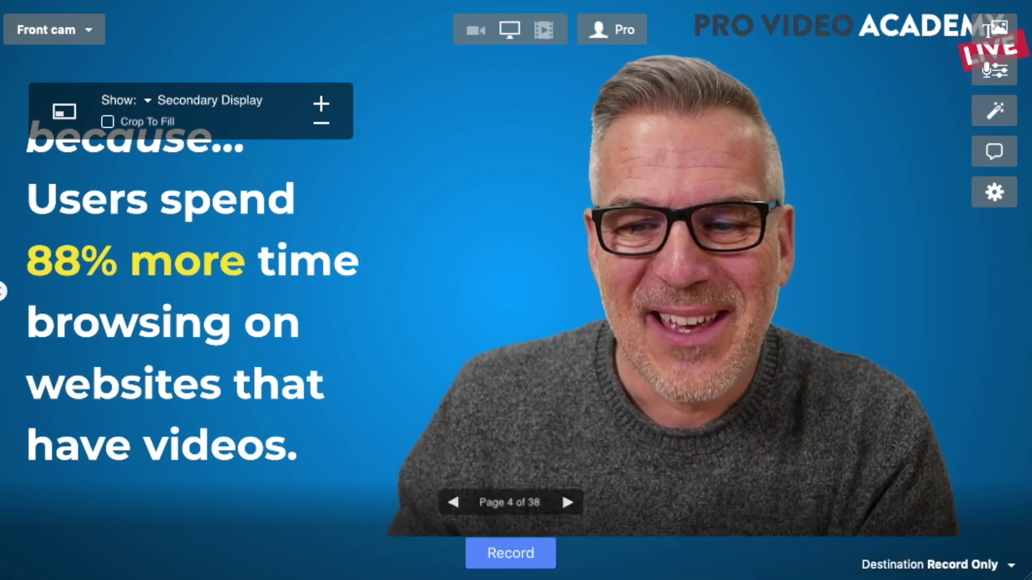
{"action": "left_click_drag", "start_coordinate": [1024, 538], "coordinate": [807, 340]}
{"action": "left_click_drag", "start_coordinate": [573, 225], "coordinate": [855, 474]}
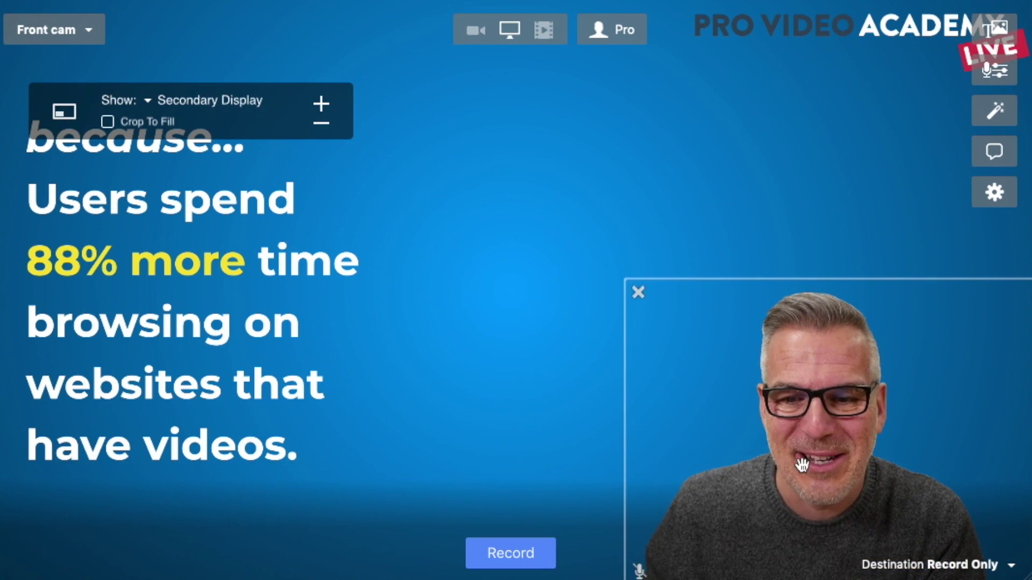
{"action": "mouse_move", "coordinate": [456, 497]}
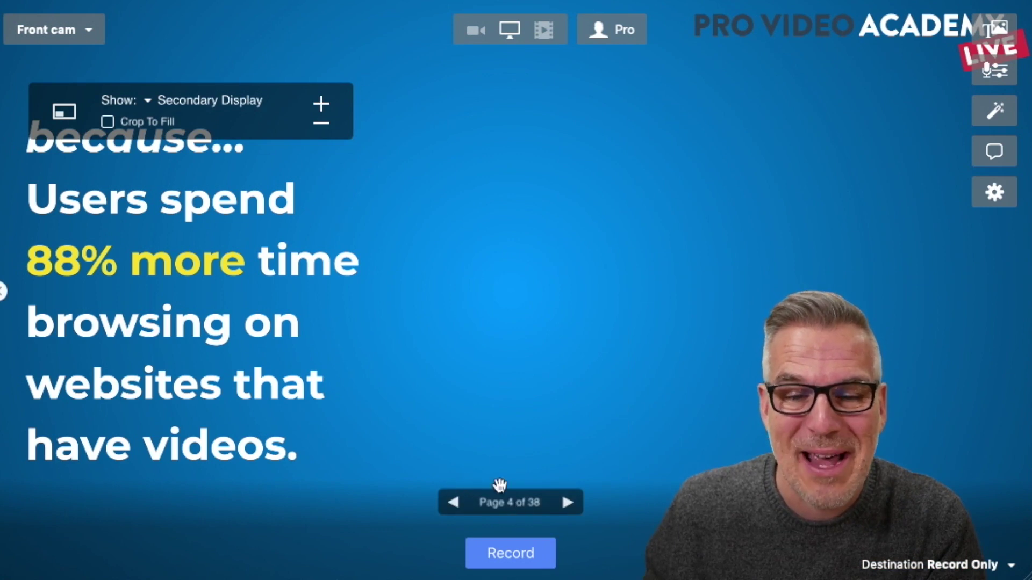
{"action": "mouse_move", "coordinate": [784, 482]}
{"action": "left_click_drag", "start_coordinate": [785, 482], "coordinate": [510, 230]}
{"action": "left_click_drag", "start_coordinate": [755, 325], "coordinate": [1021, 534]}
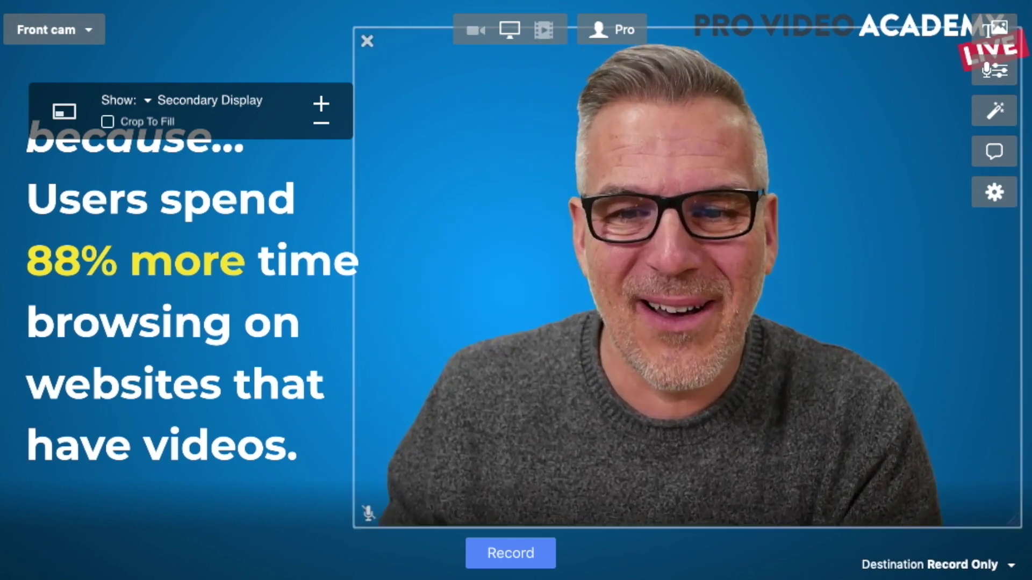
{"action": "left_click_drag", "start_coordinate": [881, 410], "coordinate": [894, 445]}
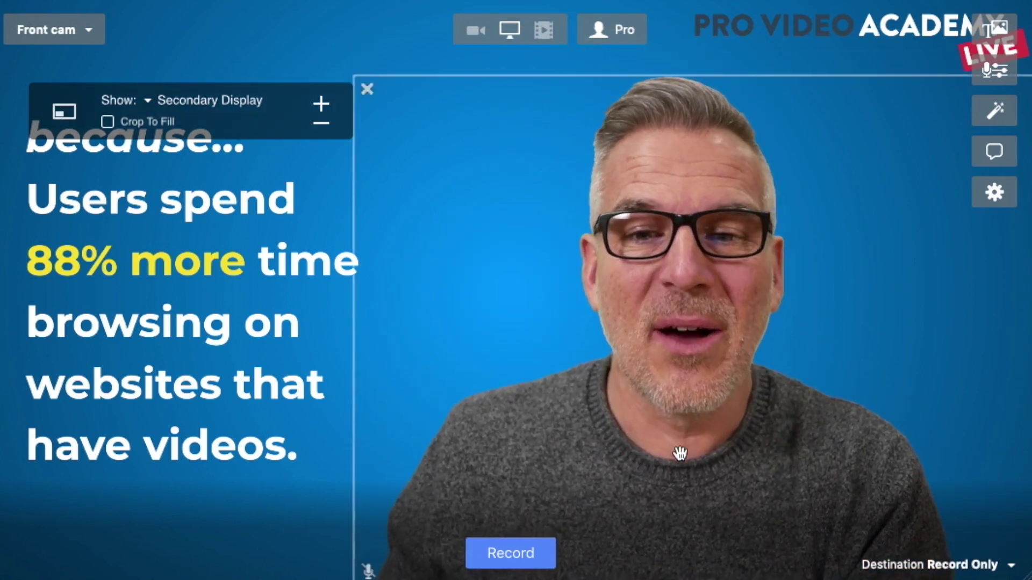
{"action": "left_click", "coordinate": [246, 491]}
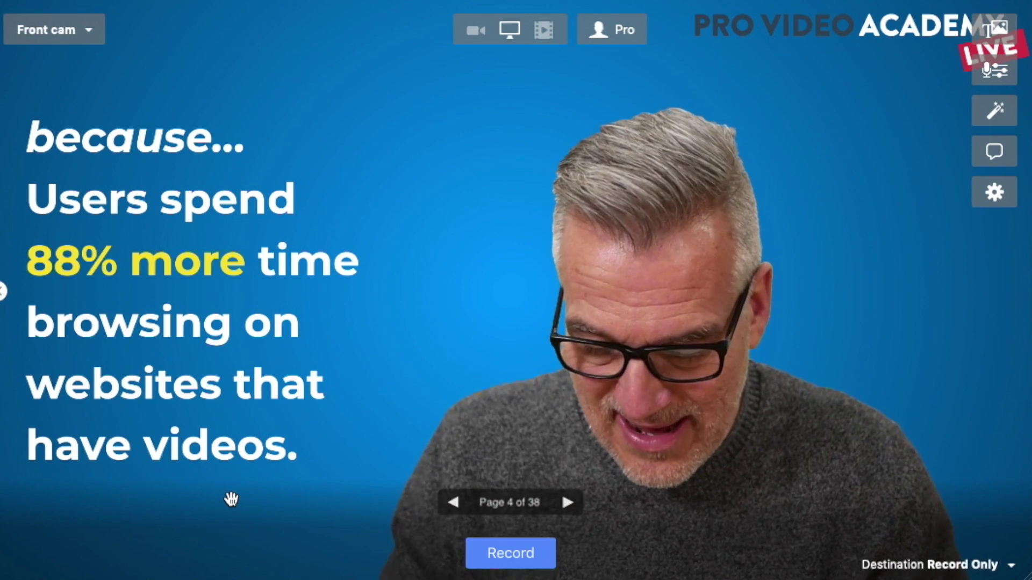
Step back and forth between pages 2 and 6 with the arrow keys, ending on page 1
{"action": "key", "text": "Right"}
{"action": "key", "text": "Right"}
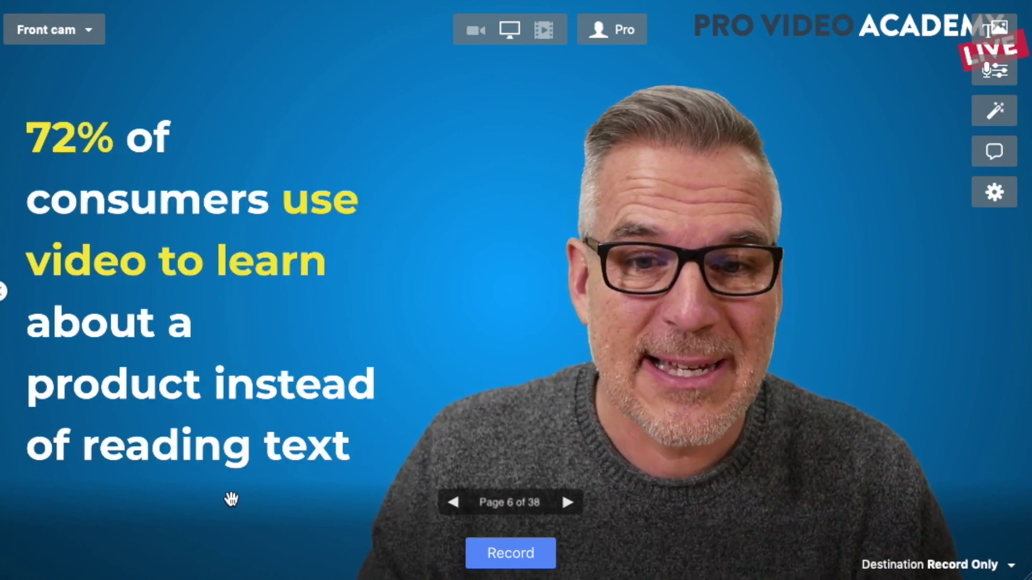
{"action": "key", "text": "Left"}
{"action": "key", "text": "Left"}
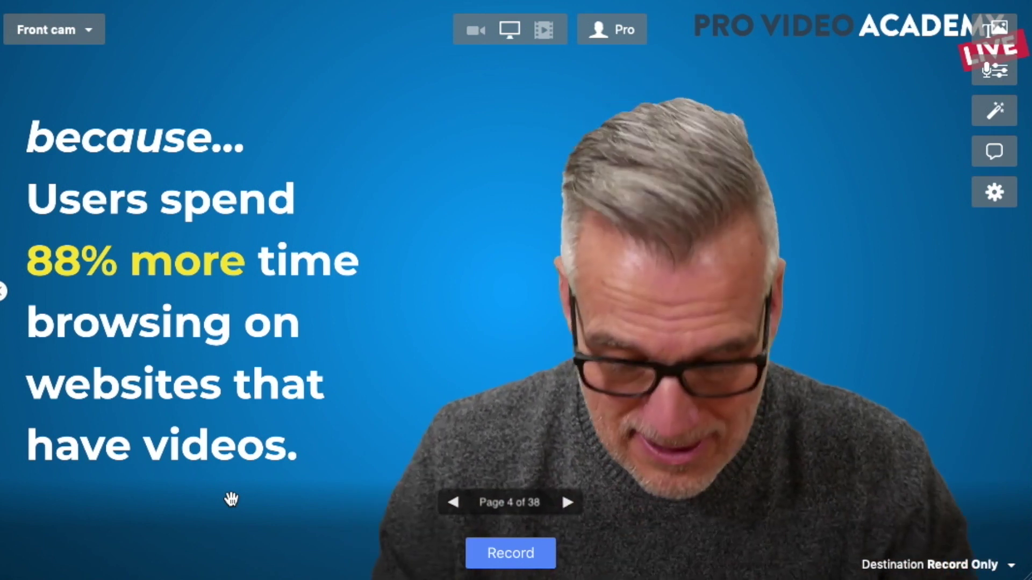
{"action": "key", "text": "Right"}
{"action": "key", "text": "Right"}
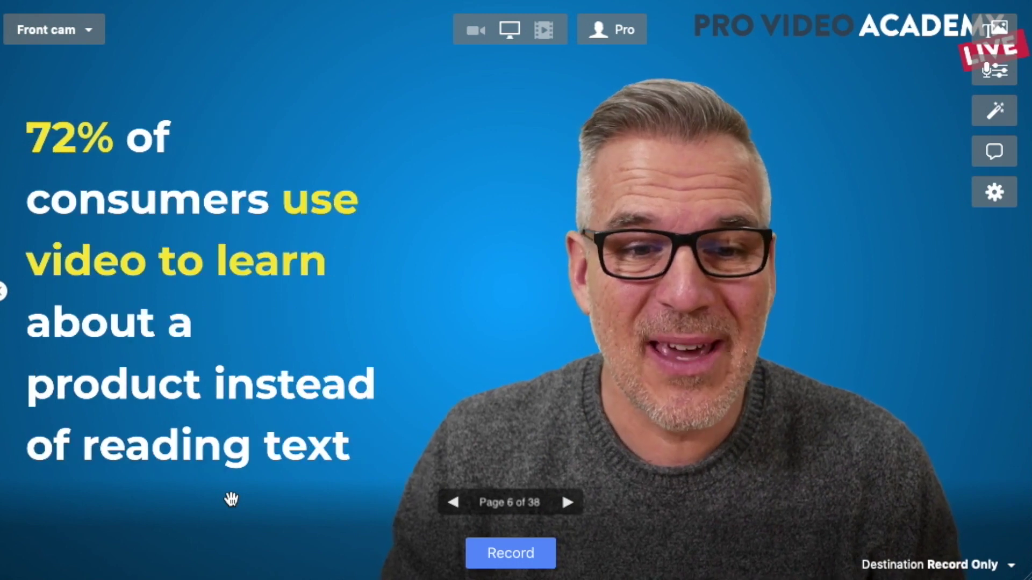
{"action": "key", "text": "Left"}
{"action": "key", "text": "Left"}
{"action": "key", "text": "Left"}
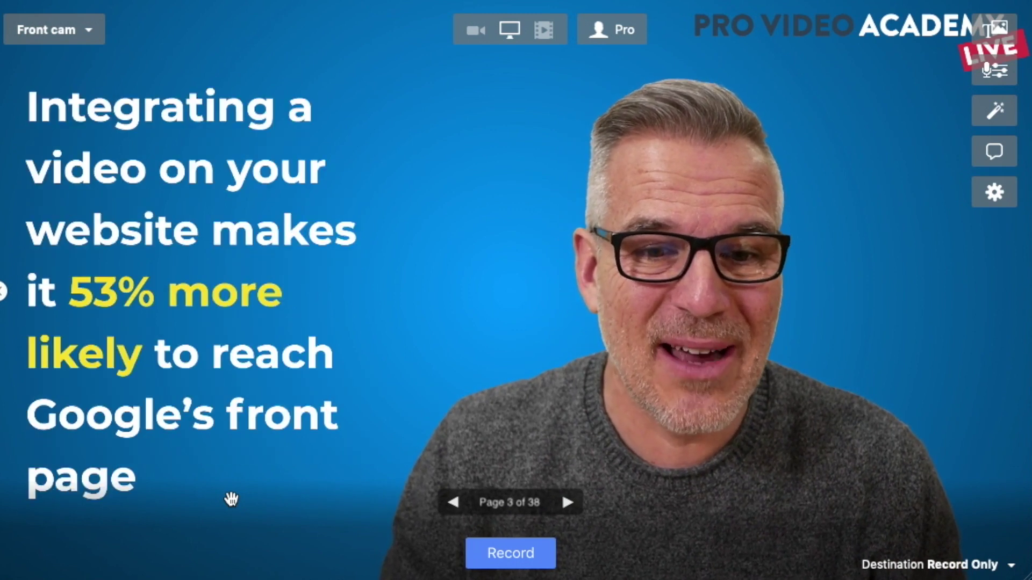
{"action": "key", "text": "Left"}
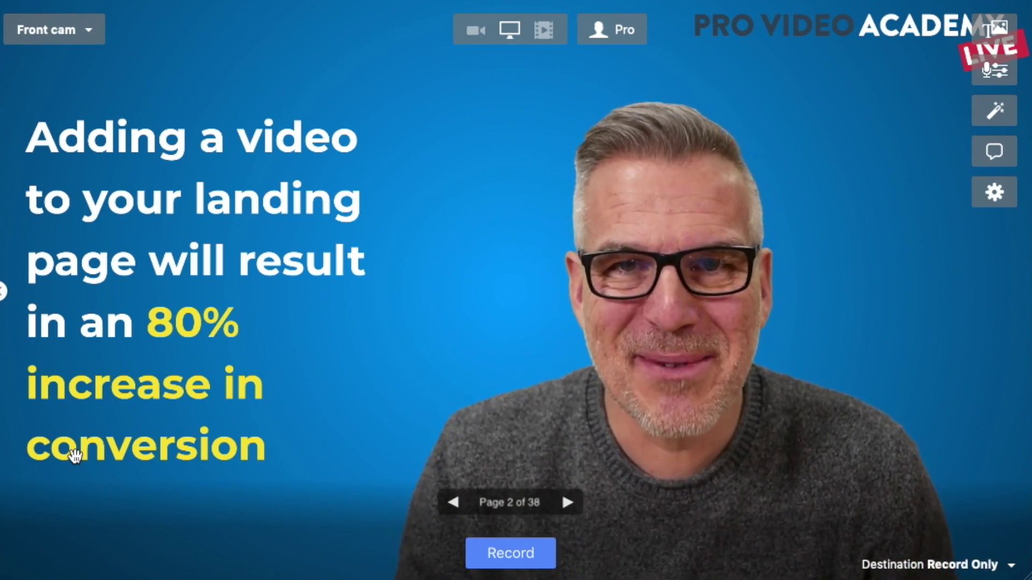
{"action": "key", "text": "Right"}
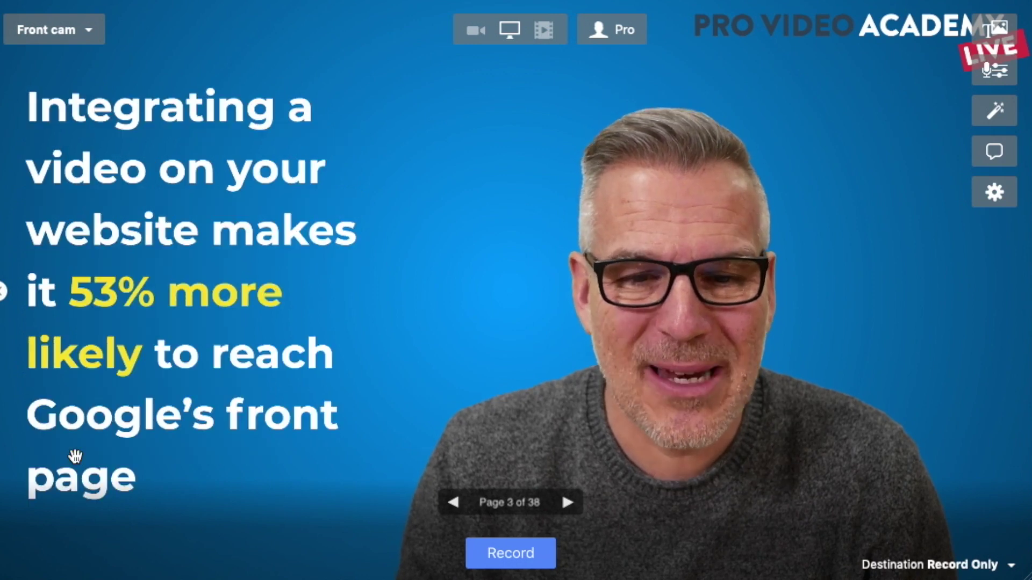
{"action": "key", "text": "Right"}
{"action": "key", "text": "Right"}
{"action": "key", "text": "Right"}
{"action": "key", "text": "Right"}
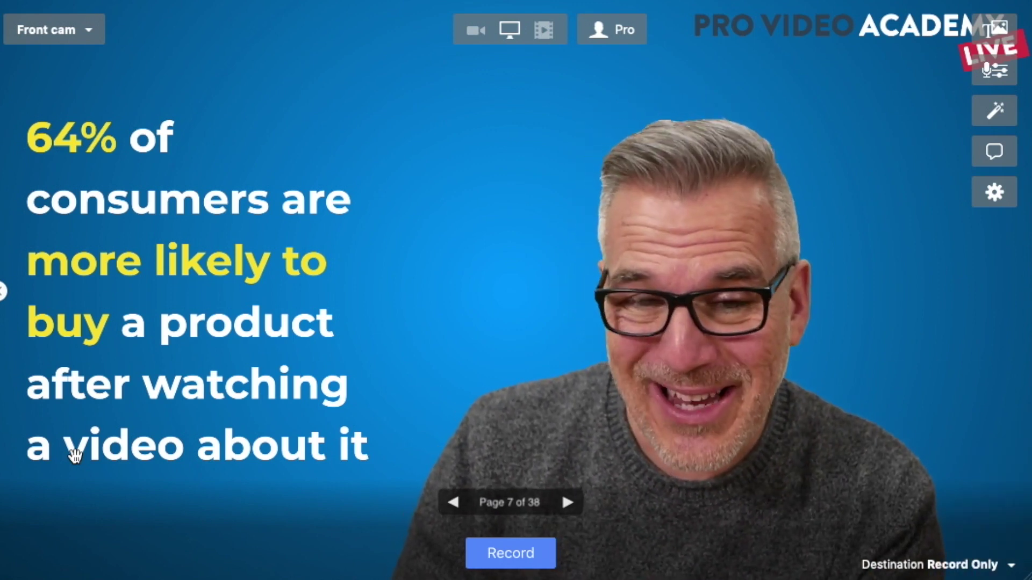
{"action": "key", "text": "Left"}
{"action": "key", "text": "Left"}
{"action": "key", "text": "Left"}
{"action": "key", "text": "Left"}
{"action": "key", "text": "Left"}
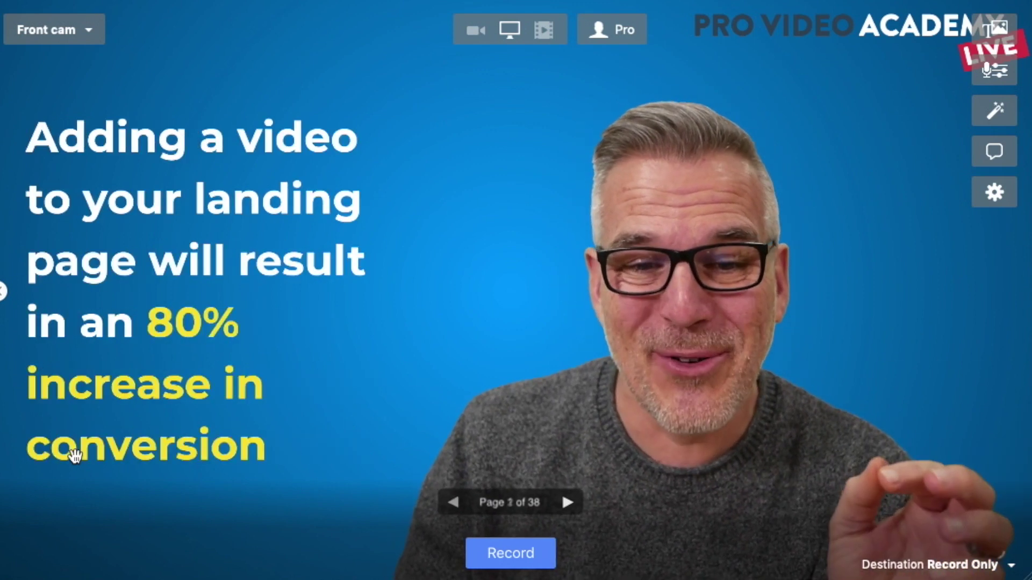
{"action": "key", "text": "Left"}
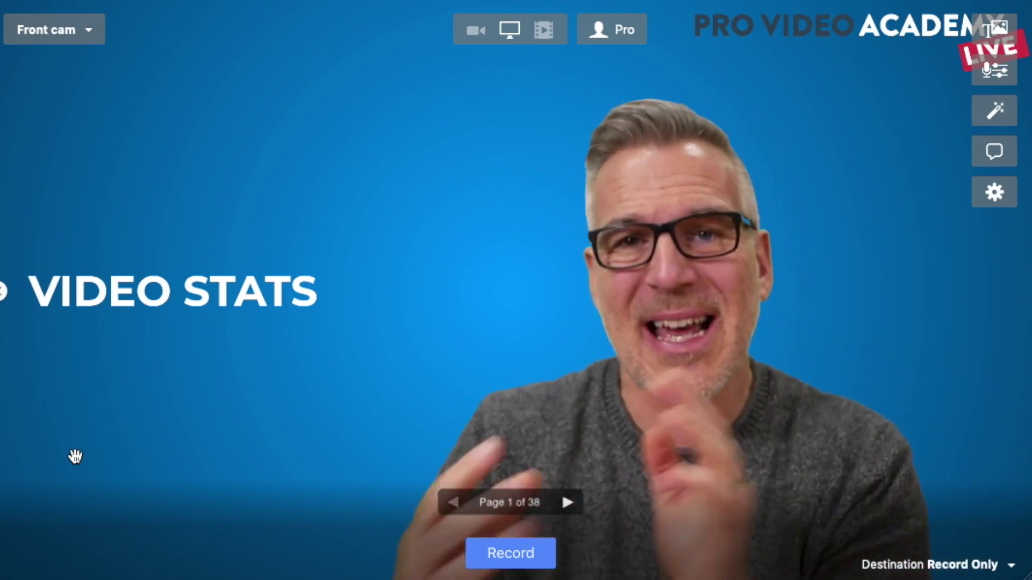
{"action": "mouse_move", "coordinate": [87, 450]}
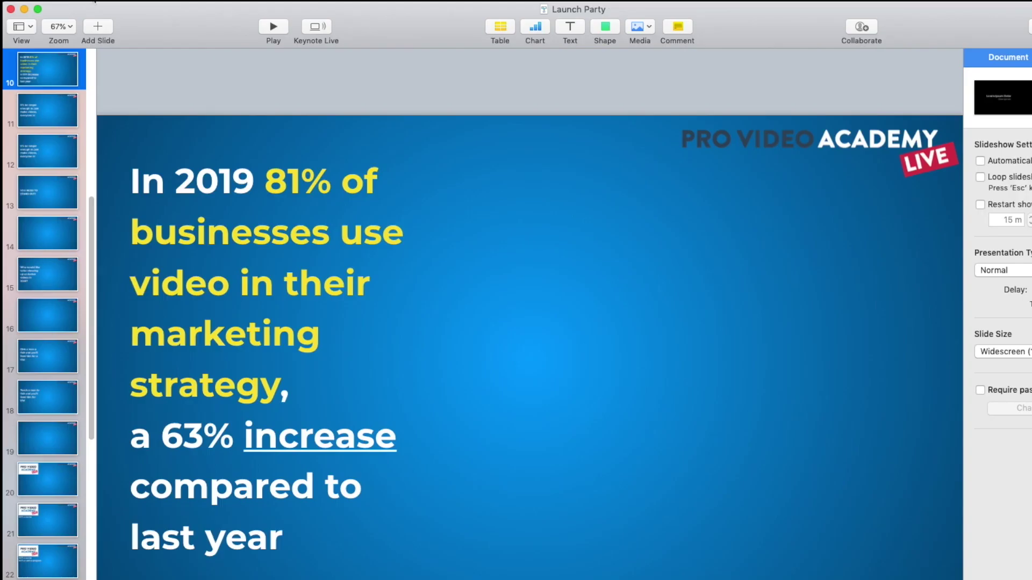
Choose HTML as the Keynote export format and accept the export settings
{"action": "left_click", "coordinate": [95, 2]}
{"action": "mouse_move", "coordinate": [128, 135]}
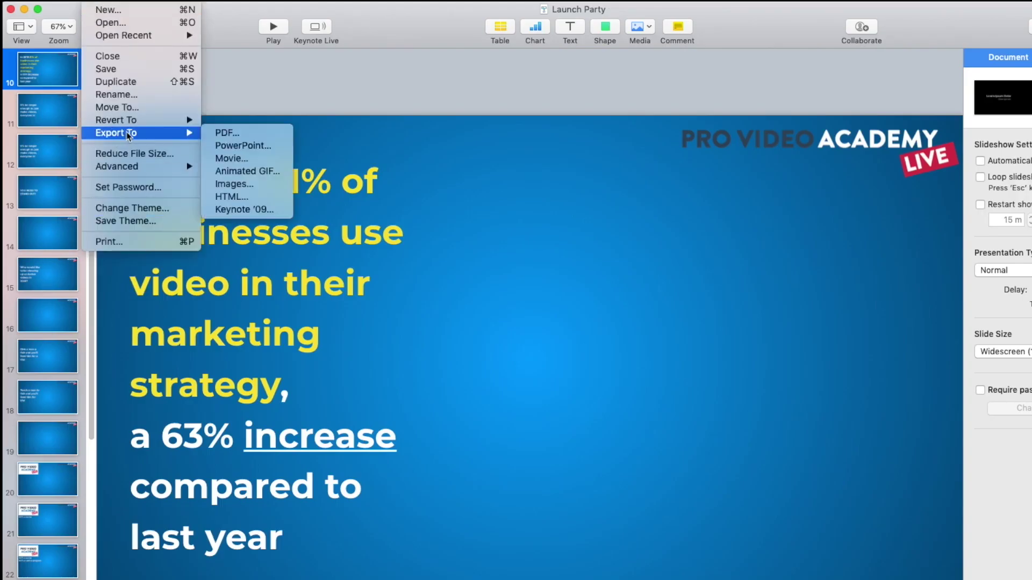
{"action": "left_click", "coordinate": [231, 197]}
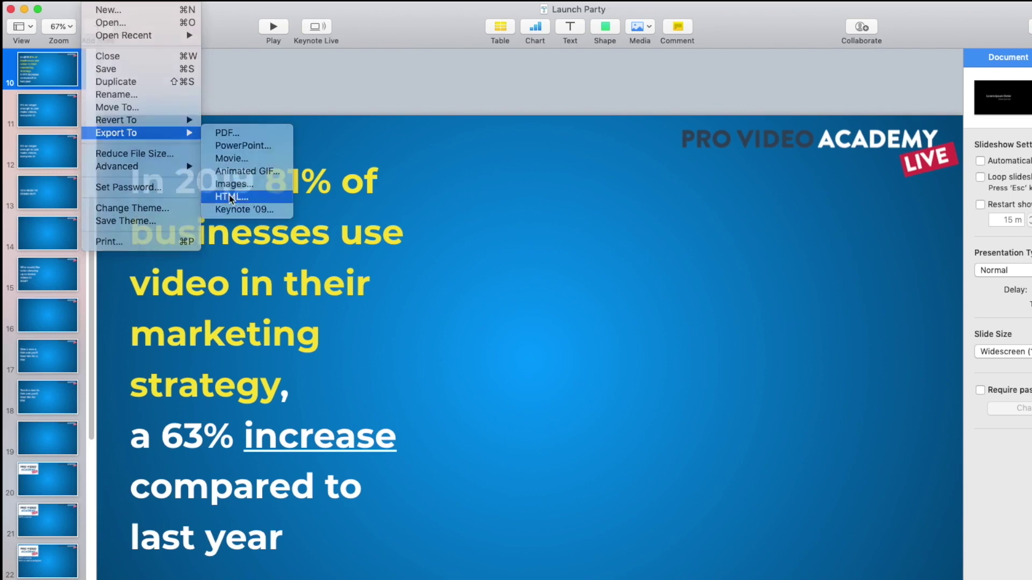
{"action": "left_click", "coordinate": [750, 165]}
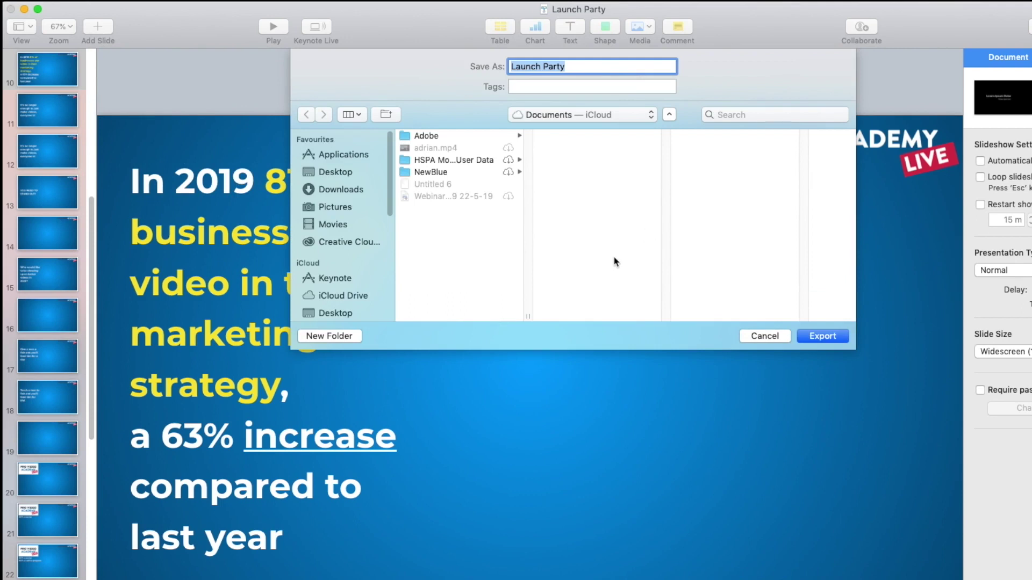
Set the export location to the Desktop and prefix the name with 'demo'
{"action": "left_click", "coordinate": [347, 174]}
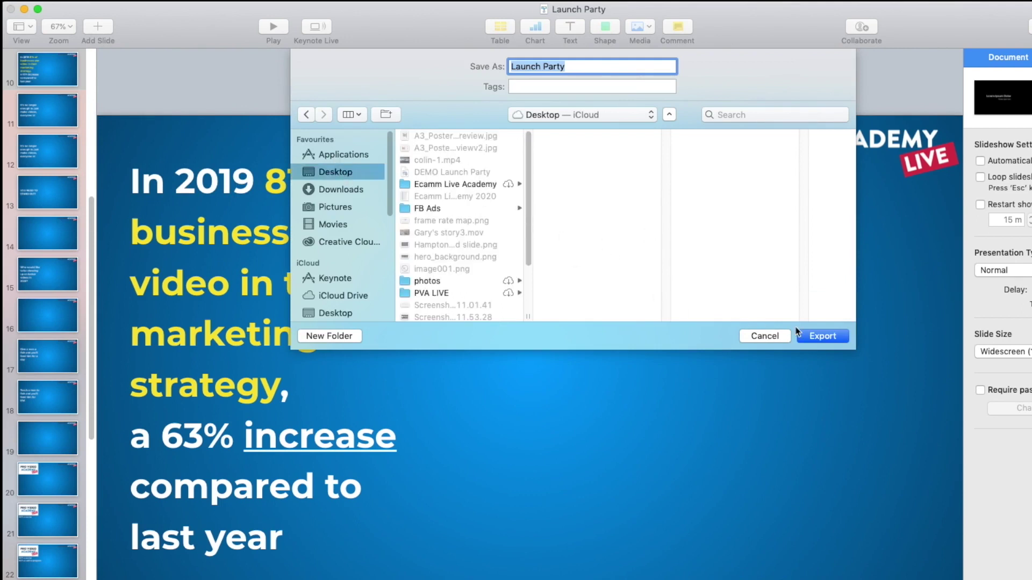
{"action": "left_click", "coordinate": [510, 66]}
{"action": "type", "text": "demo"}
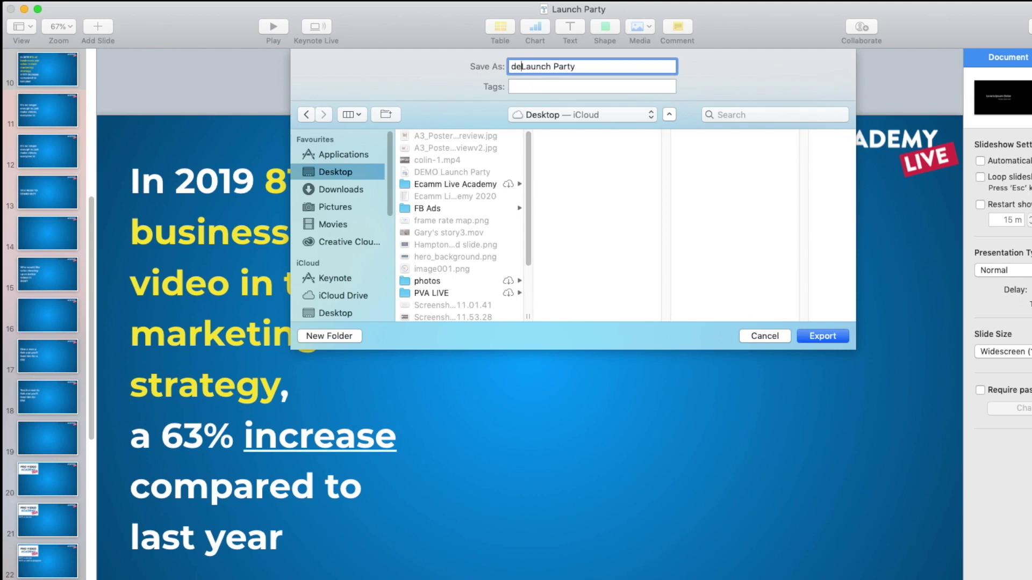